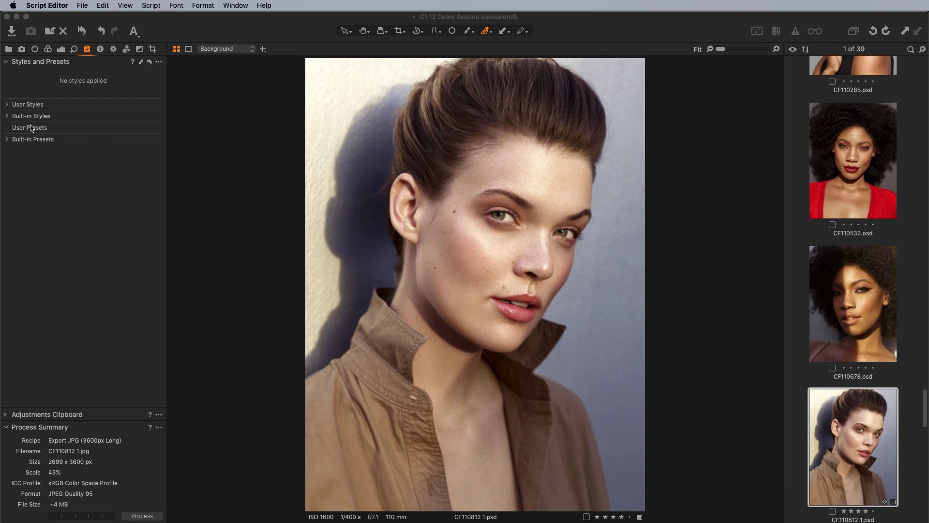
# Step: Expand the MW-C1-Styles group in the user styles and apply MW-03-Retro-Summer to a new layer on CF109933.psd
pyautogui.click(7, 104)
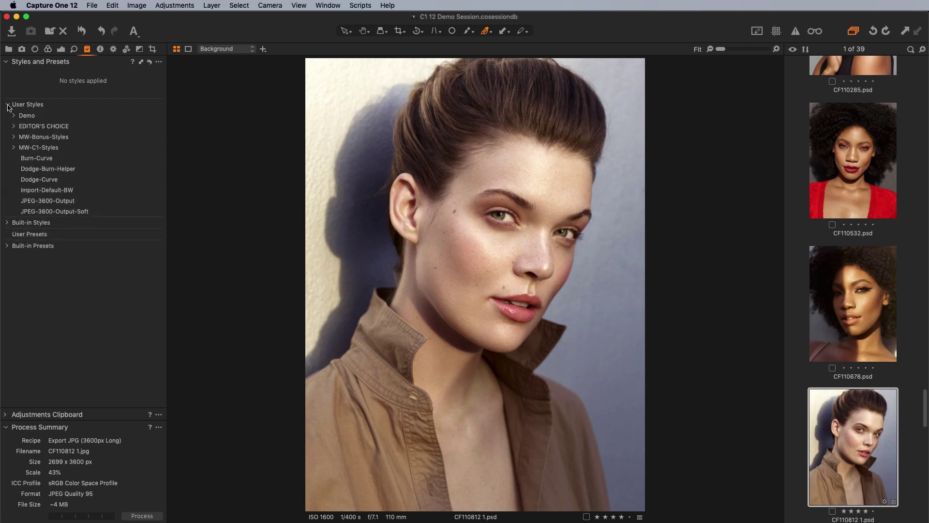
pyautogui.click(15, 147)
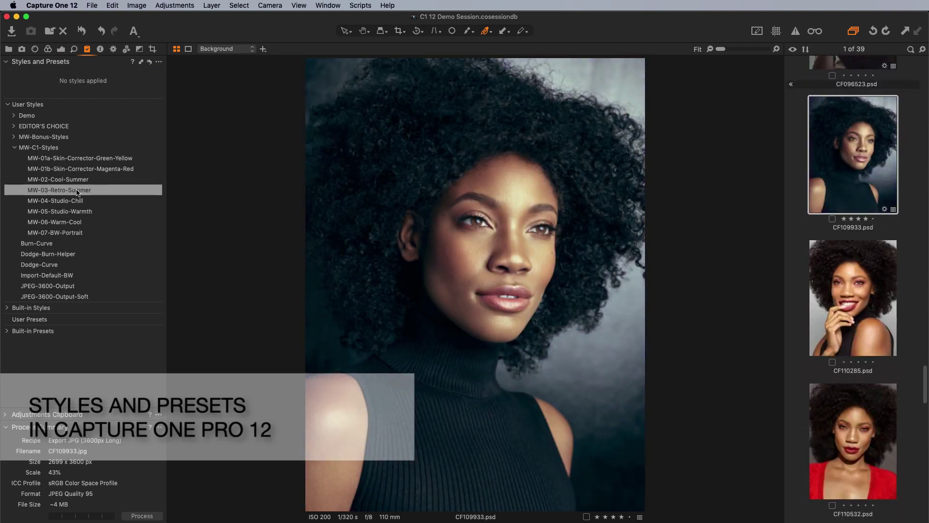
pyautogui.rightClick(80, 190)
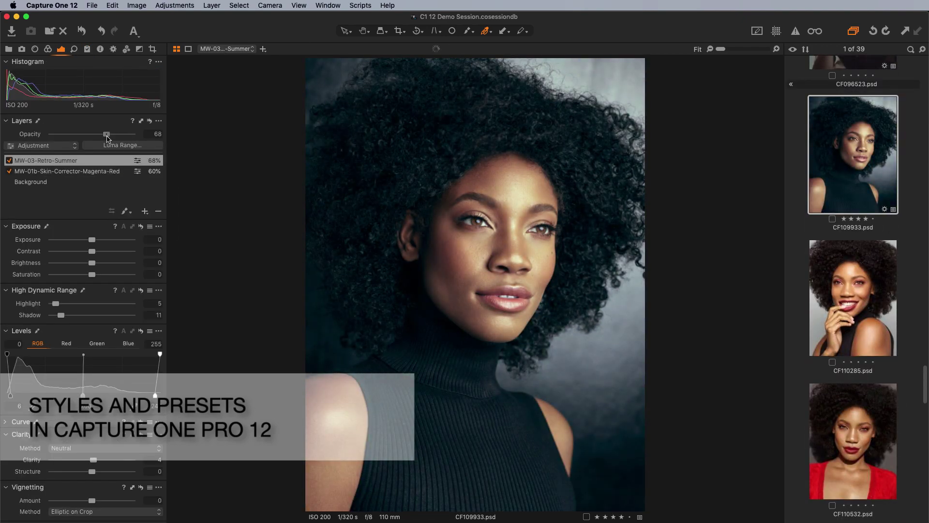
# Step: Set the opacity of the MW-01b-Skin-Corrector-Magenta-Red layer to 70 and inspect the effect on the face
pyautogui.click(68, 171)
pyautogui.moveTo(119, 134); pyautogui.dragTo(108, 134)
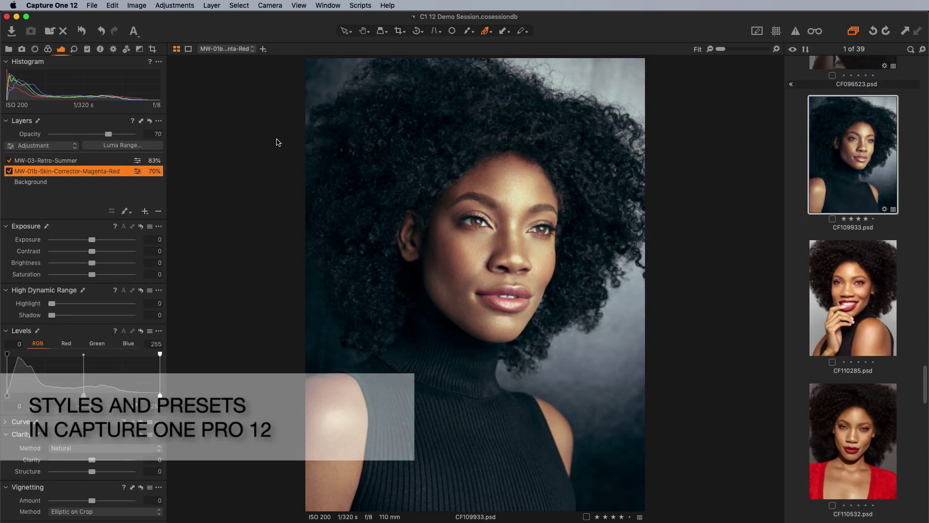
pyautogui.scroll(5, 497, 190)
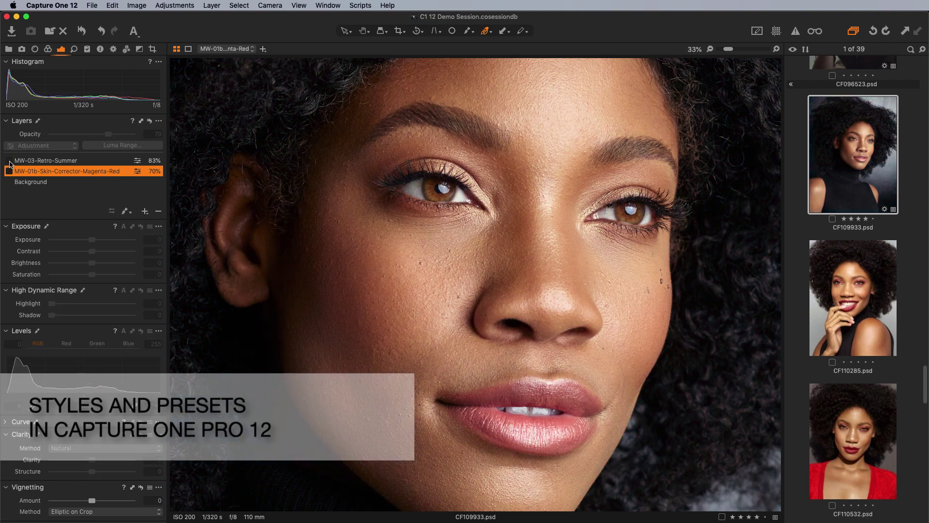
pyautogui.scroll(-5, 497, 190)
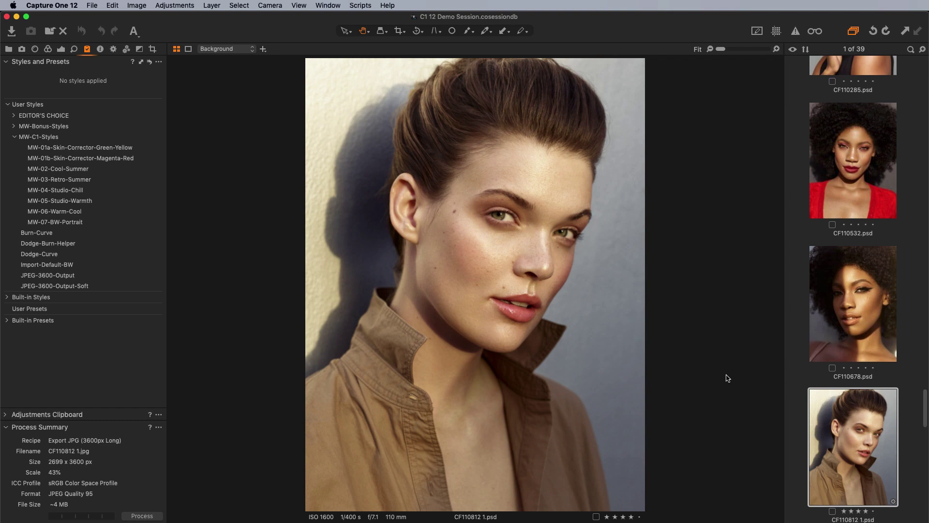
# Step: Preview the built-in Black & White presets on CF110812 1.psd without applying one
pyautogui.click(139, 49)
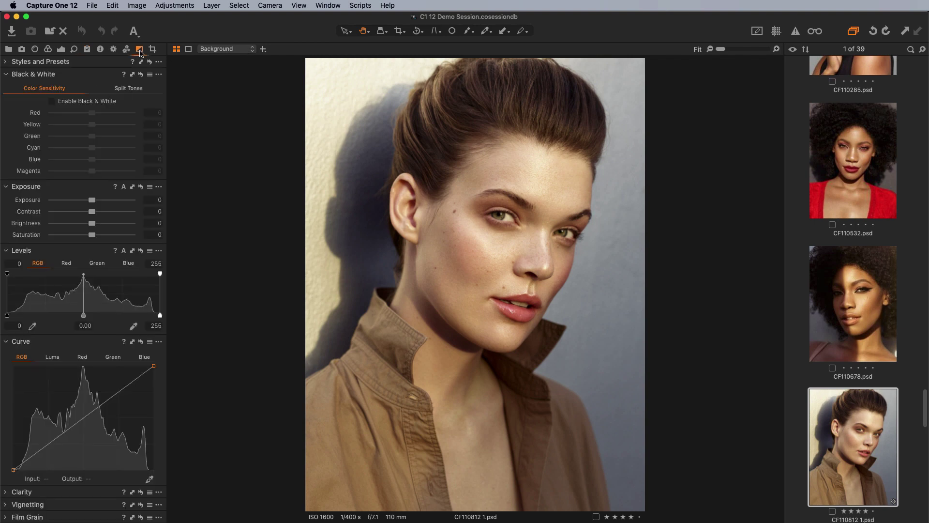
pyautogui.click(149, 75)
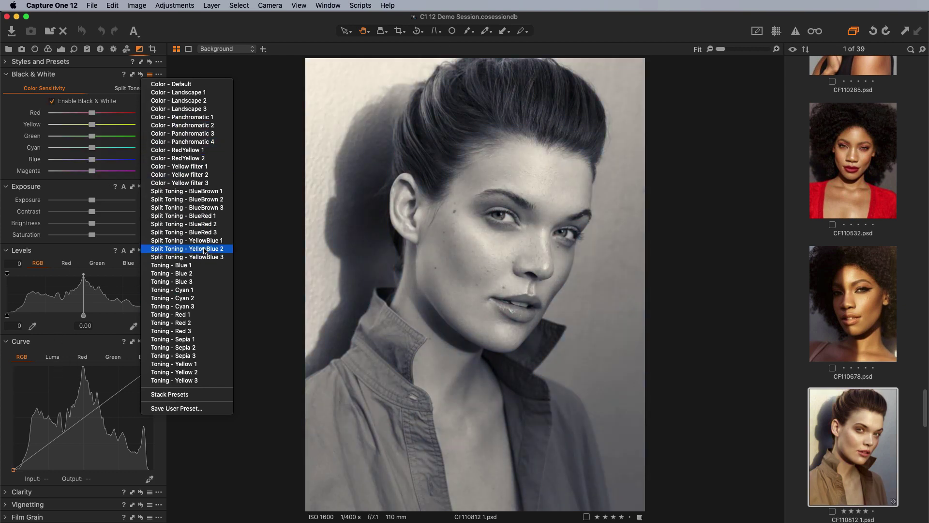
pyautogui.click(275, 146)
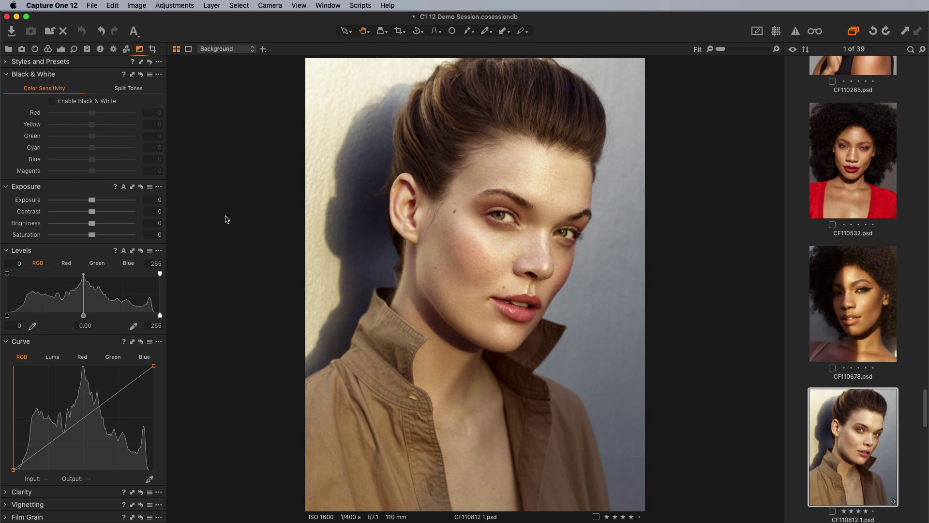
# Step: Return to the styles and presets list and check which tool tabs can be added
pyautogui.click(87, 49)
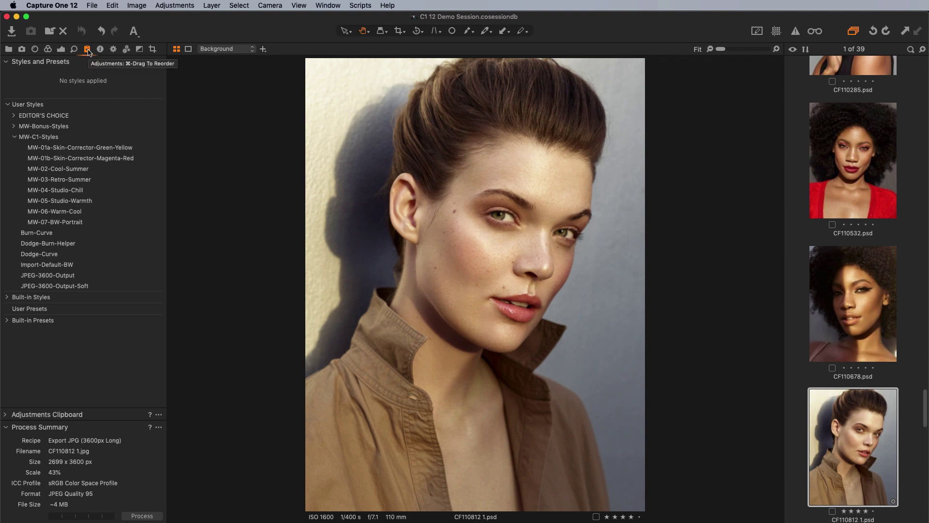
pyautogui.rightClick(161, 52)
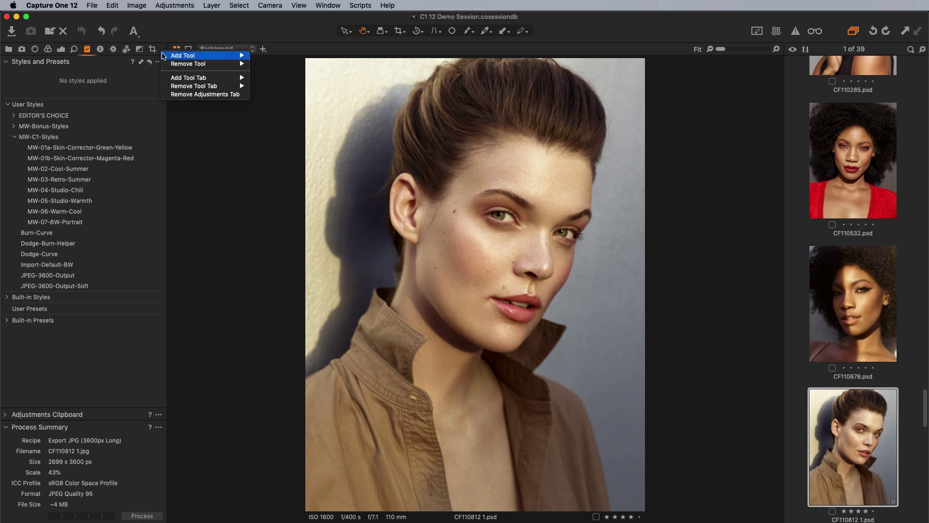
pyautogui.moveTo(202, 78)
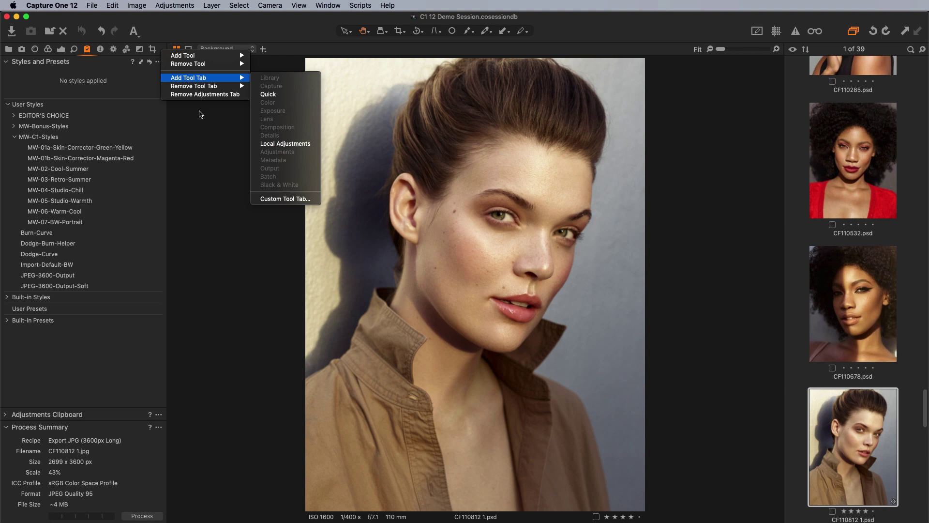
pyautogui.click(165, 21)
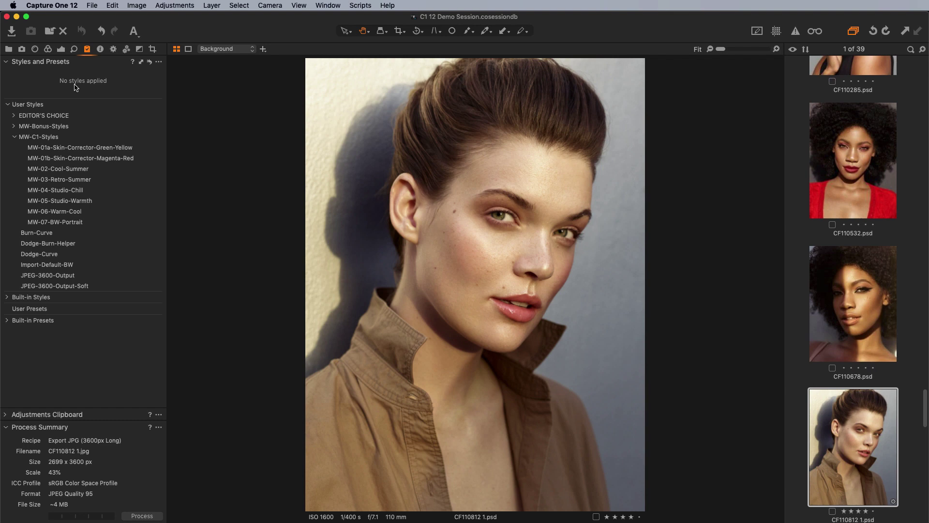
# Step: Apply the MW-02-Cool-Summer style to the photo's background layer
pyautogui.click(152, 170)
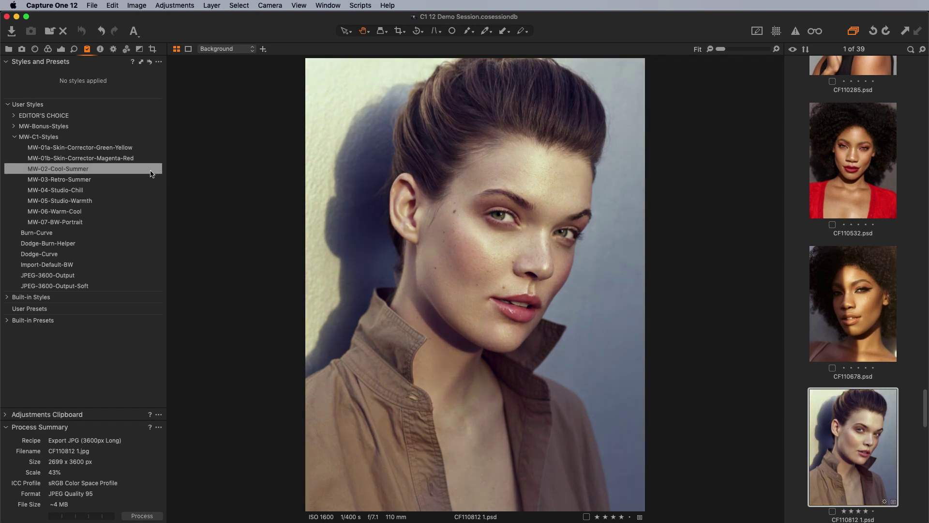
pyautogui.click(151, 173)
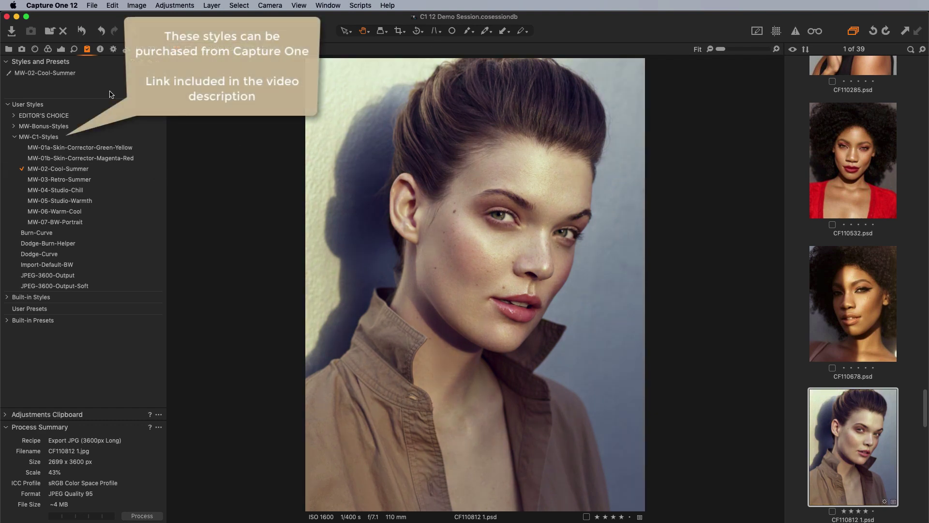
pyautogui.click(75, 73)
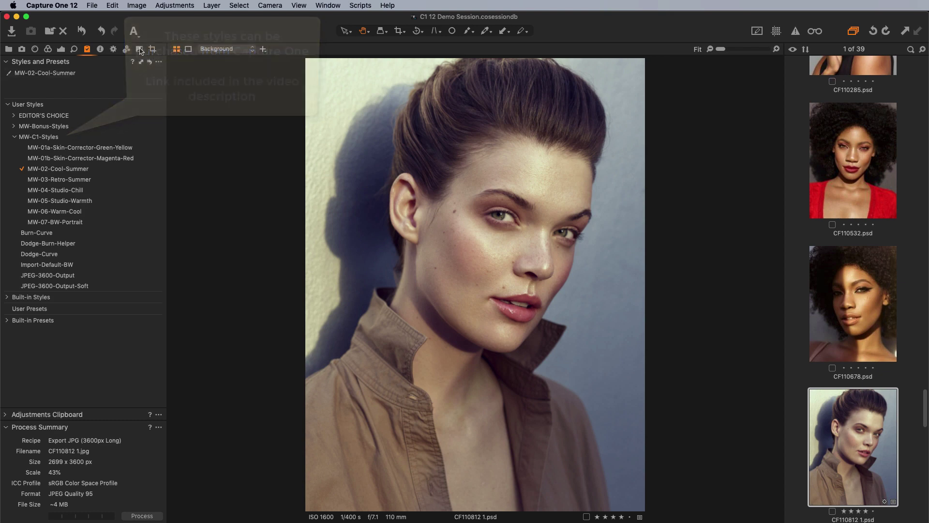
# Step: Apply the Black & White preset Color - Panchromatic 3 to the photo
pyautogui.click(140, 49)
pyautogui.click(150, 75)
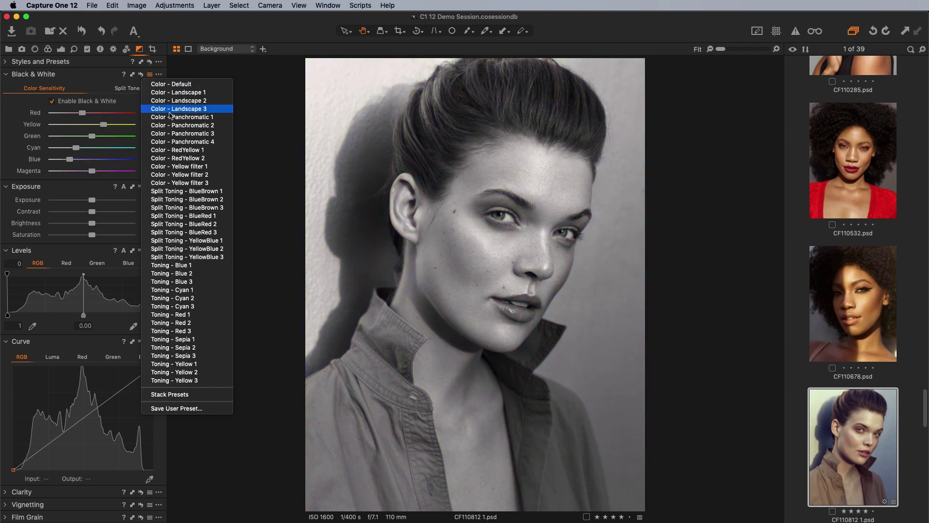
pyautogui.click(175, 134)
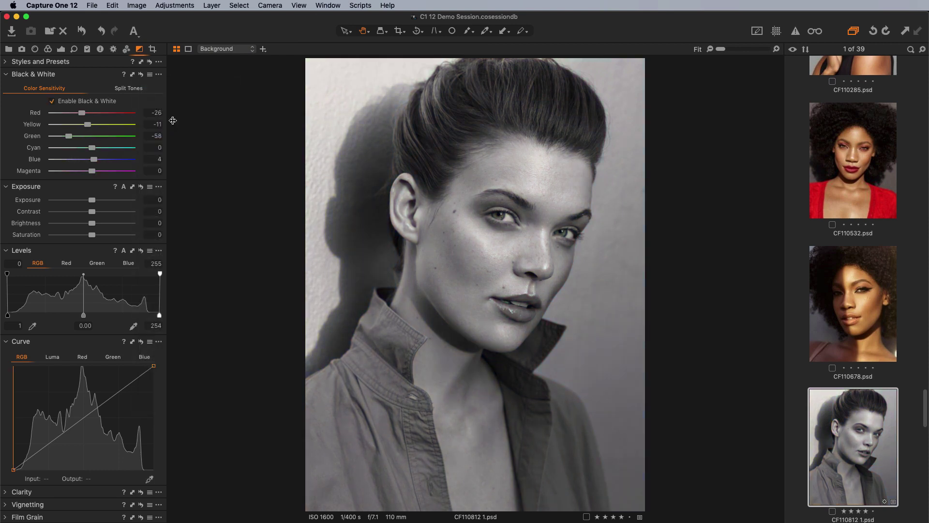
# Step: Clear the applied Color - Panchromatic 3 preset and MW-02-Cool-Summer style from the photo
pyautogui.click(86, 49)
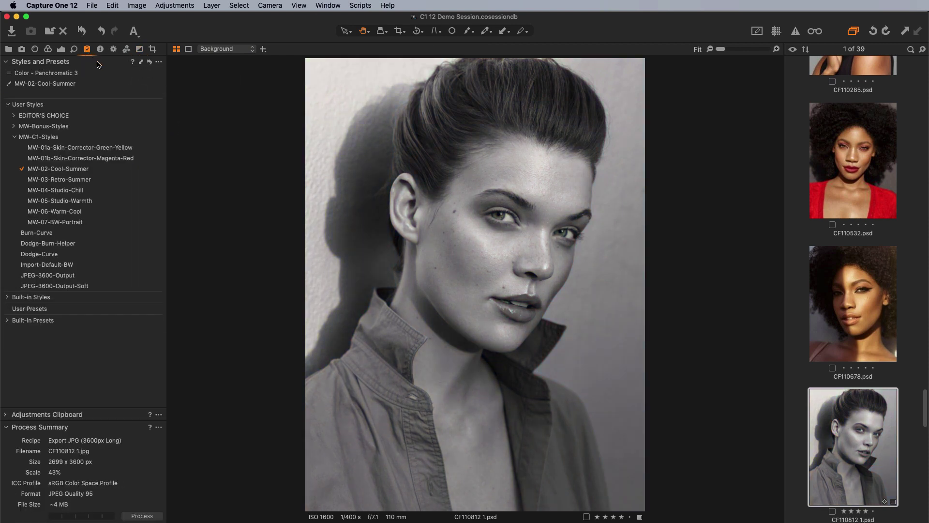
pyautogui.rightClick(67, 77)
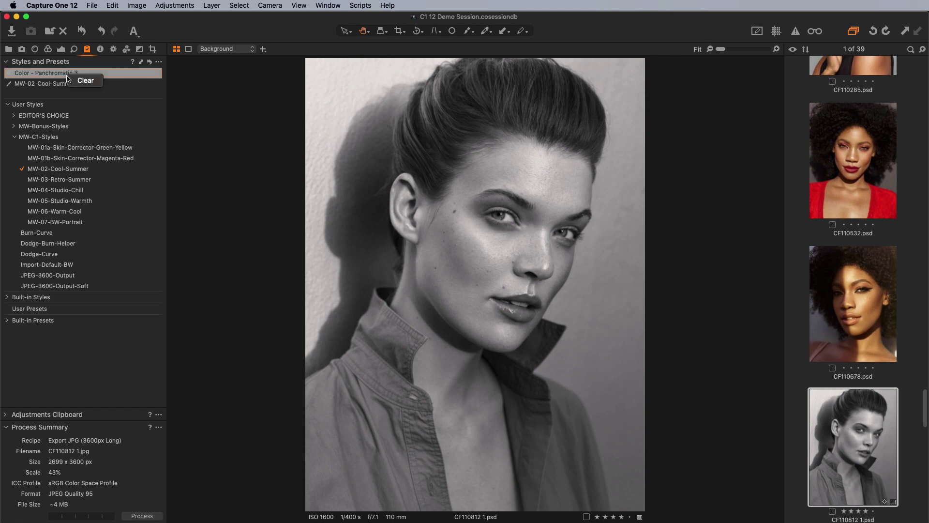
pyautogui.click(82, 80)
pyautogui.rightClick(64, 76)
pyautogui.click(81, 78)
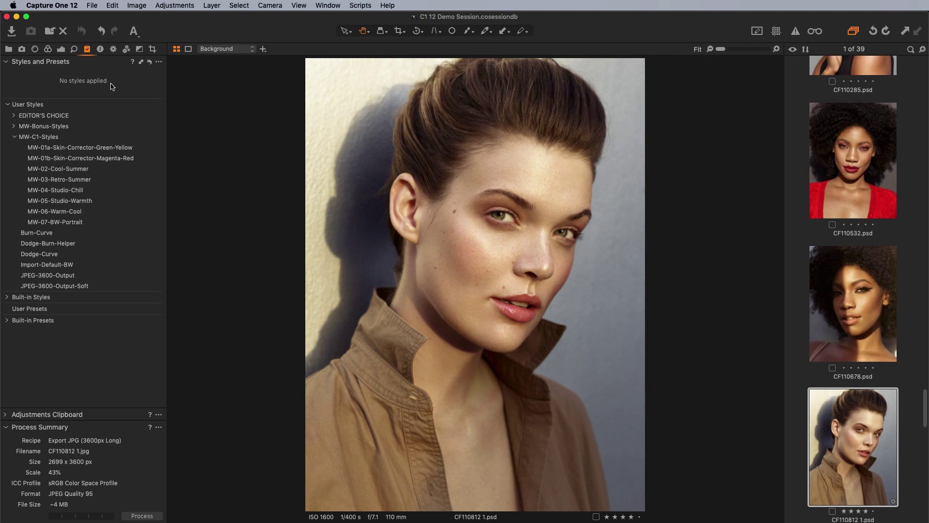
# Step: Apply the MW-01a-Skin-Corrector-Green-Yellow style to a new layer, and delete that layer
pyautogui.press('super+alt+2')
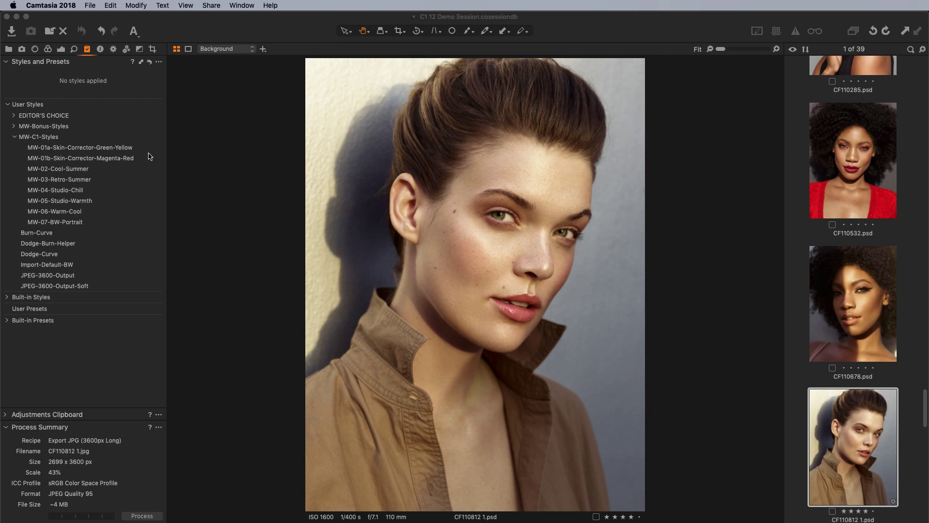
pyautogui.click(93, 149)
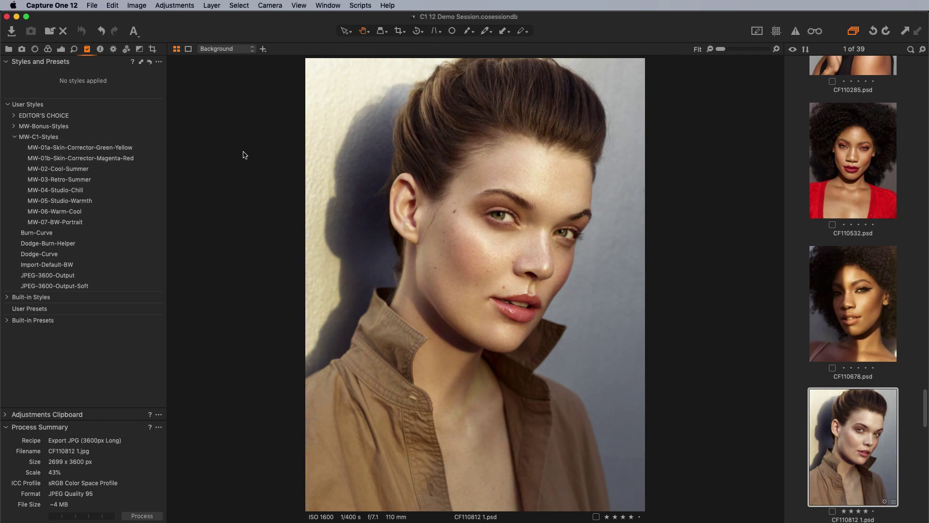
pyautogui.click(125, 148)
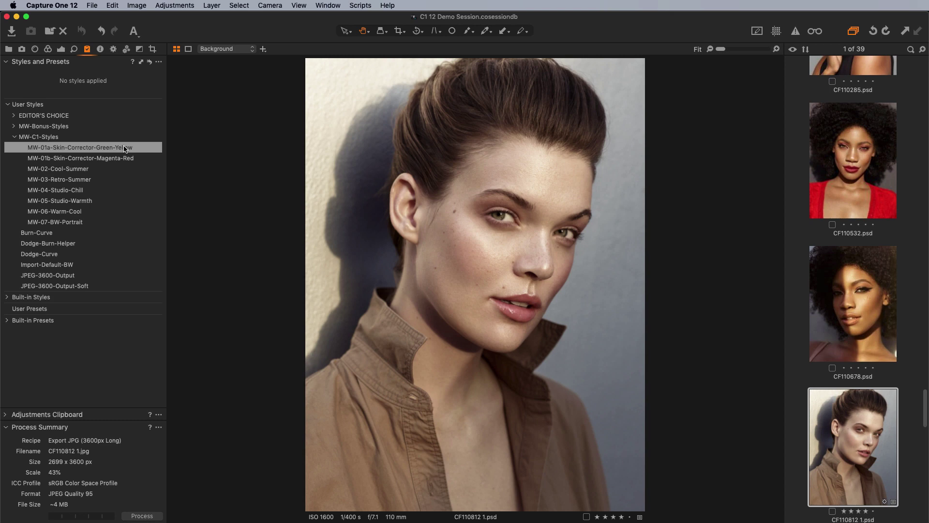
pyautogui.rightClick(124, 148)
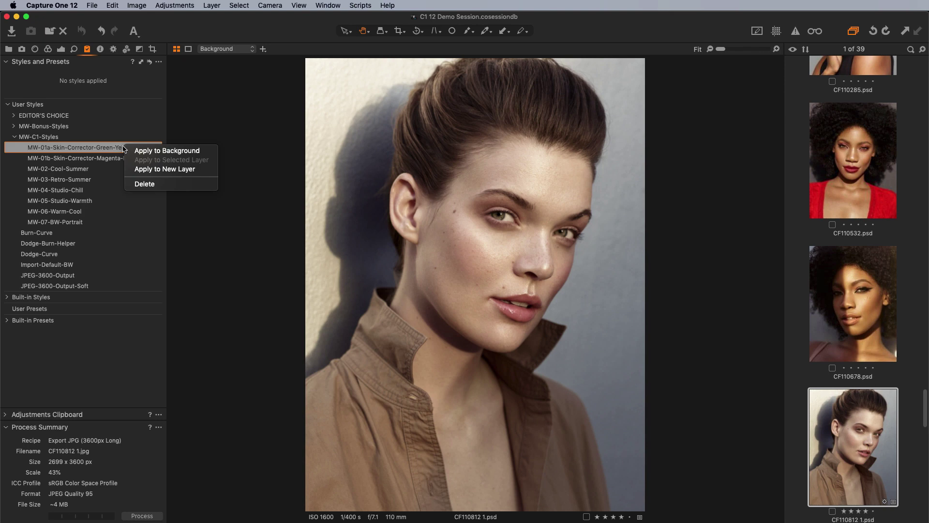
pyautogui.click(163, 170)
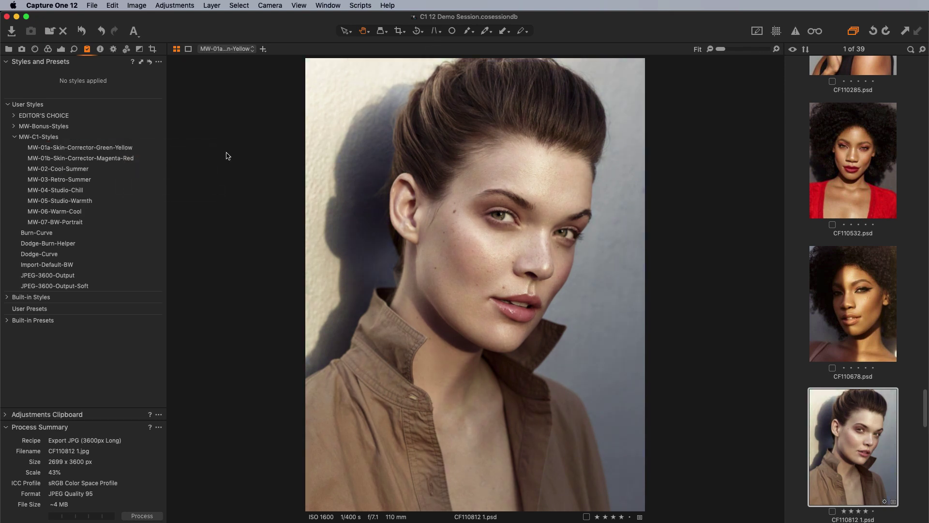
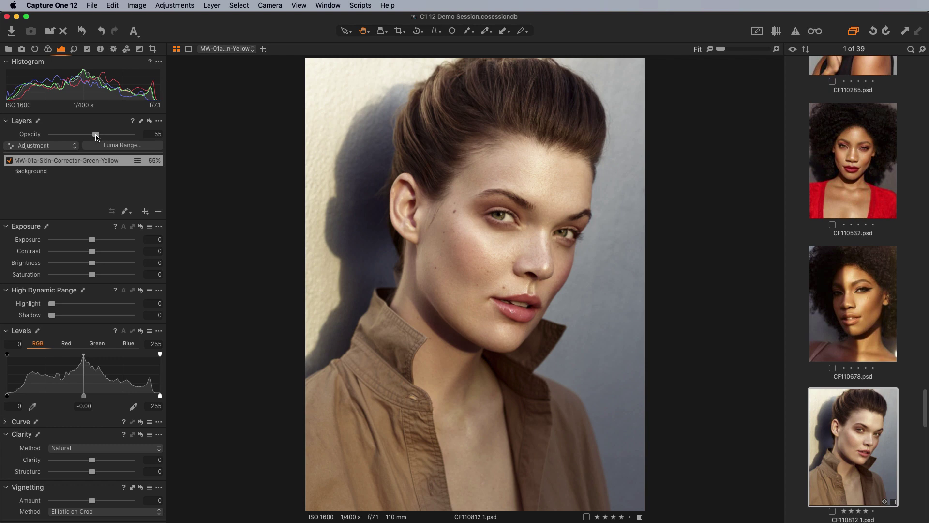
pyautogui.click(158, 212)
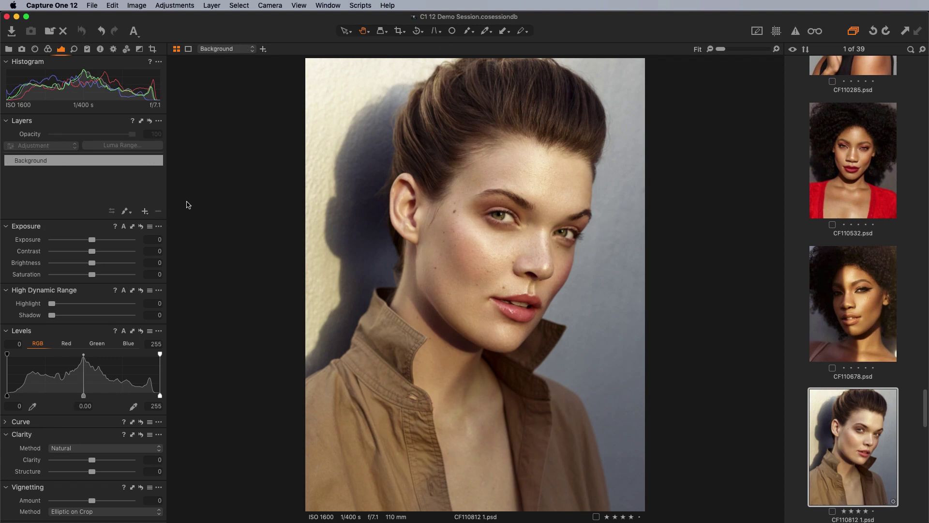
# Step: Apply MW-01a-Skin-Corrector-Green-Yellow to the background, stack MW-02-Cool-Summer over it, and check the status of the applied styles
pyautogui.click(88, 49)
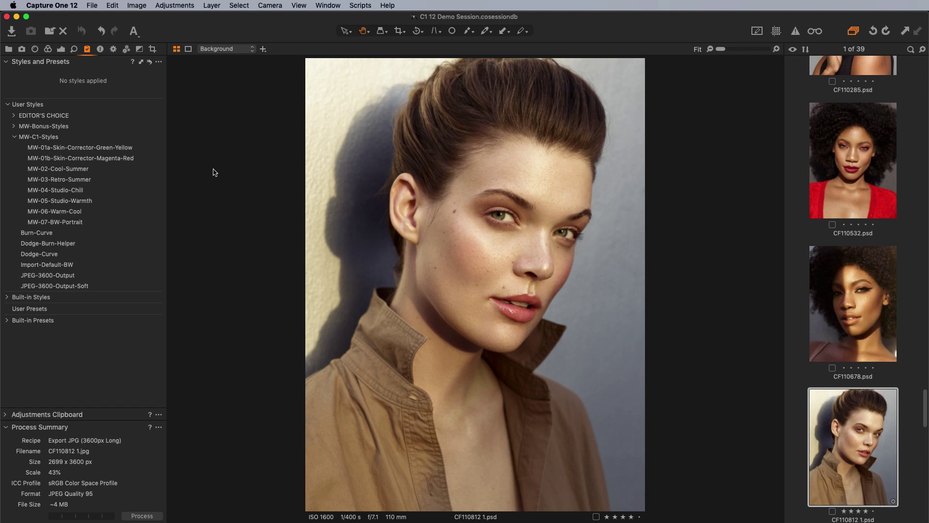
pyautogui.click(125, 148)
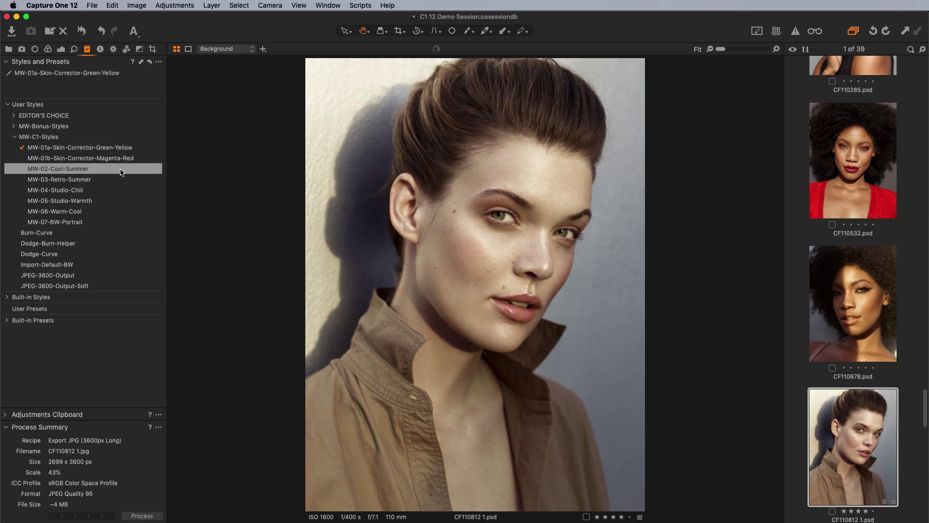
pyautogui.click(120, 172)
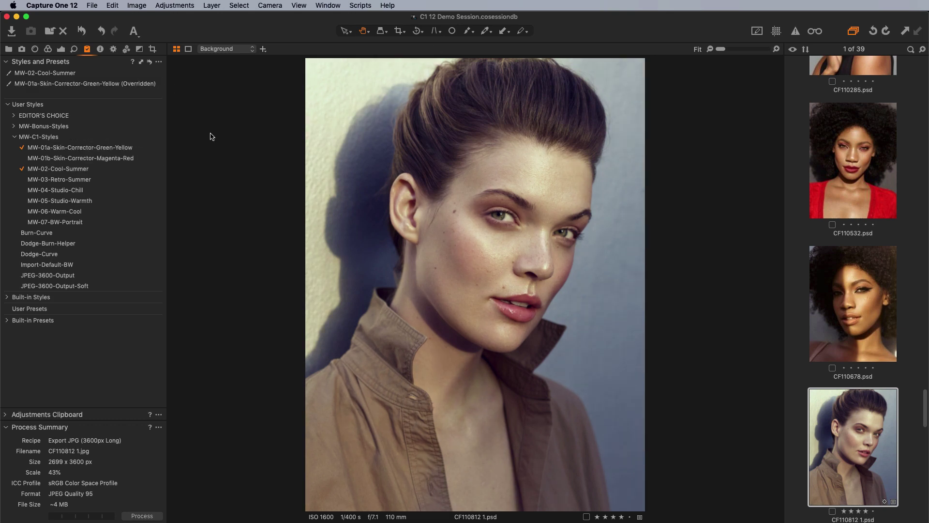
pyautogui.click(144, 148)
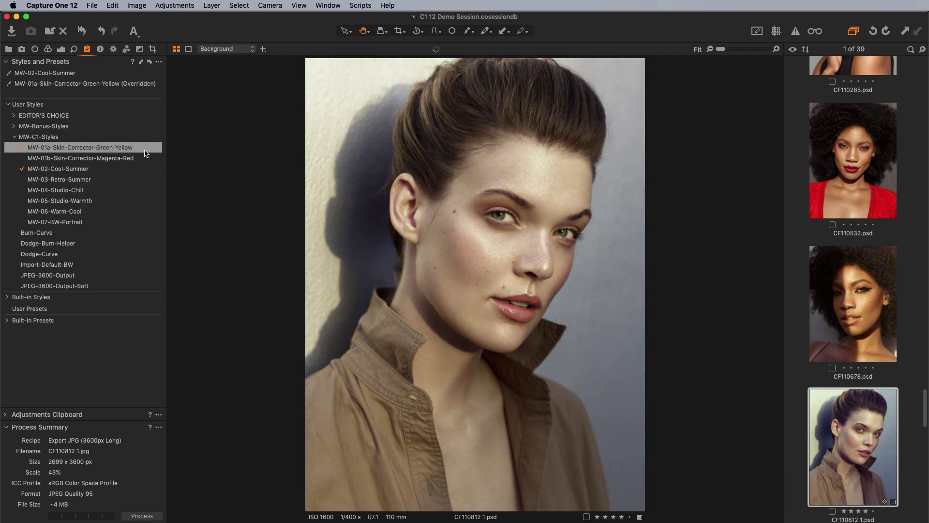
pyautogui.click(153, 172)
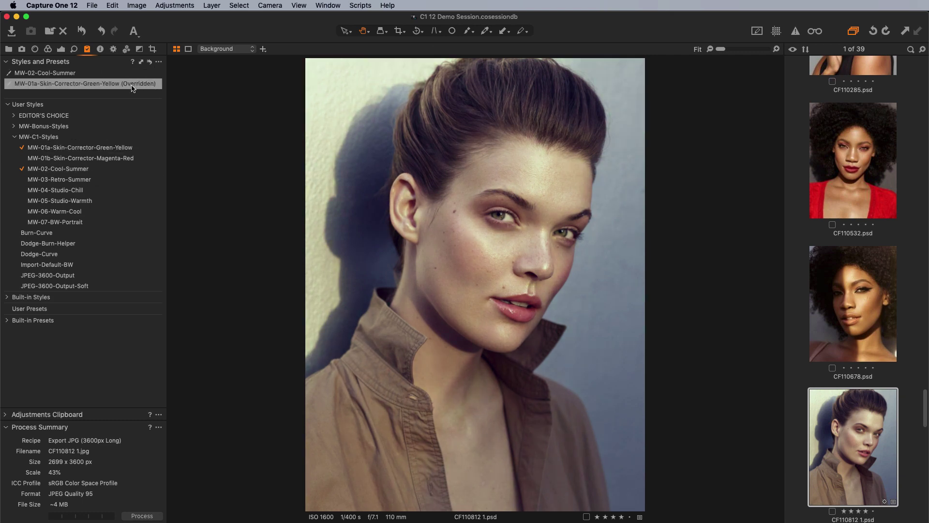
pyautogui.moveTo(143, 88)
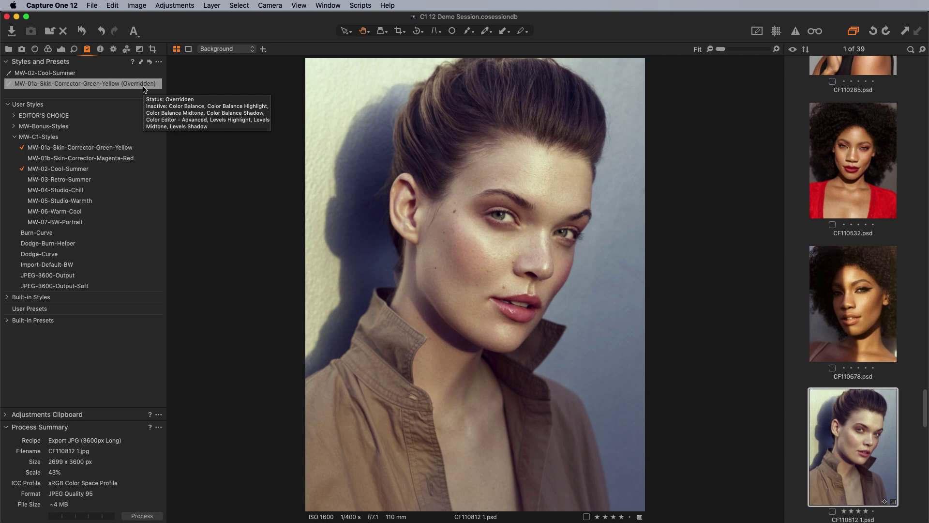
pyautogui.moveTo(104, 74)
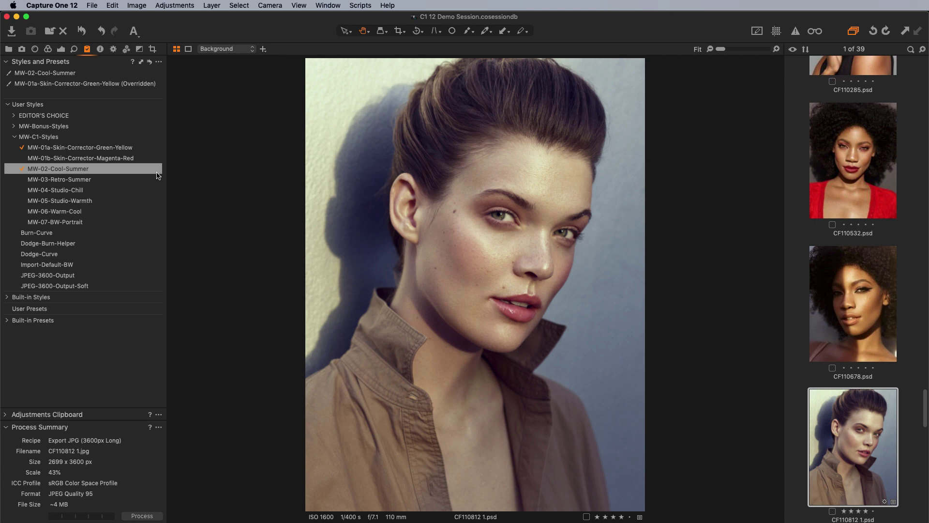
# Step: Clear the applied MW-02-Cool-Summer and MW-01a-Skin-Corrector-Green-Yellow styles from the background
pyautogui.rightClick(8, 80)
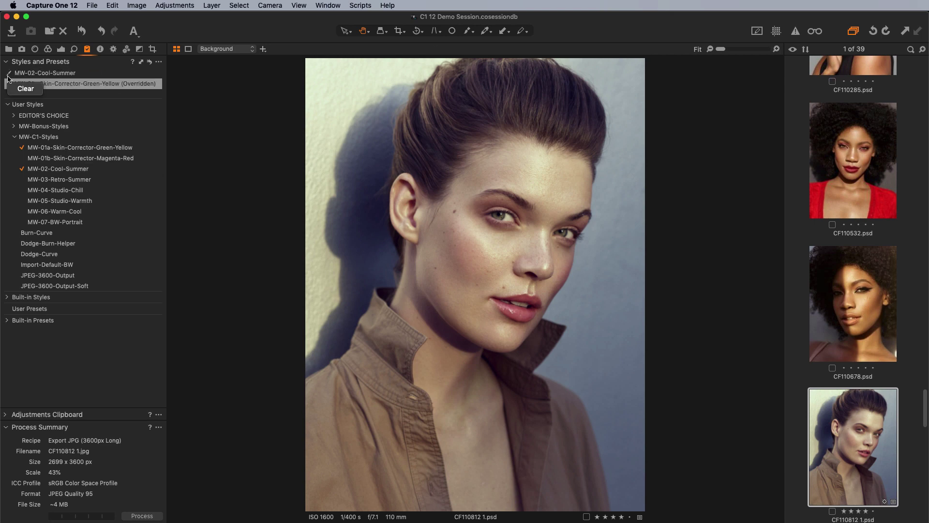
pyautogui.click(25, 89)
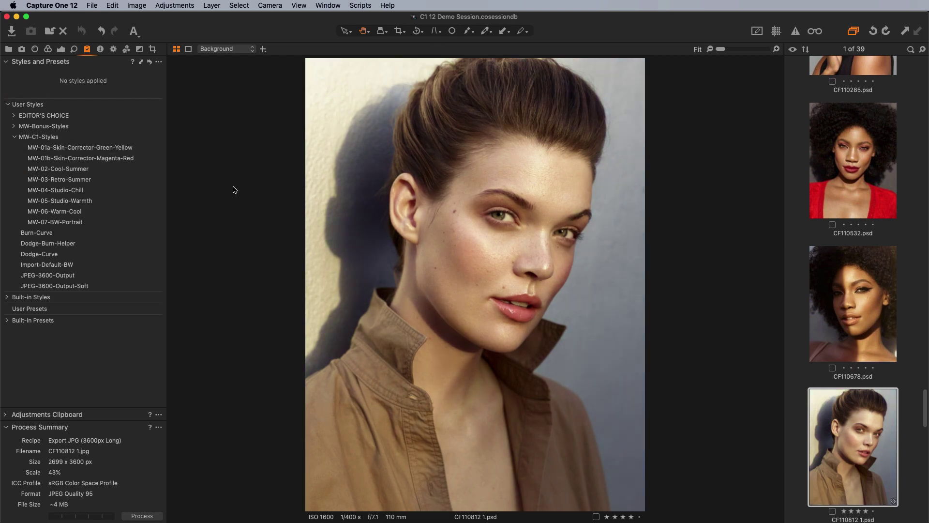
# Step: Look through the Black & White presets and the Stack Presets option, and return to the Styles and Presets tool
pyautogui.click(139, 49)
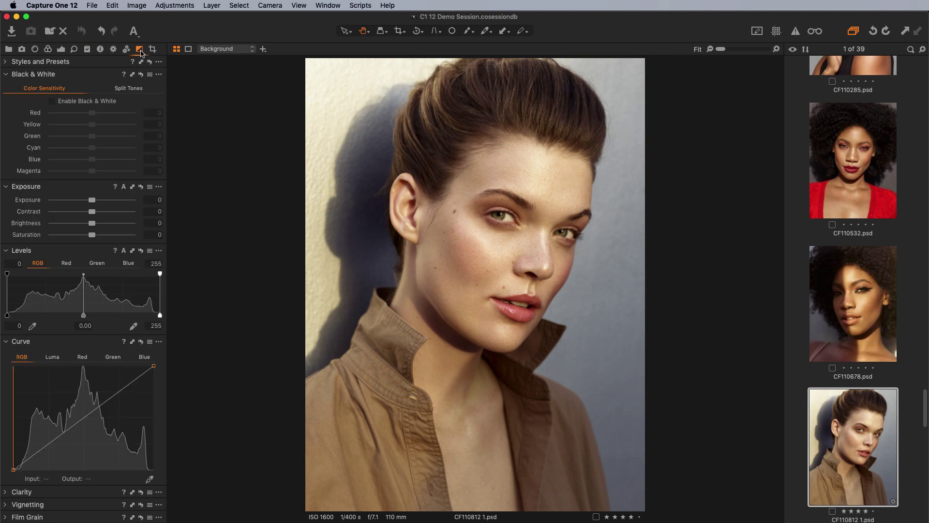
pyautogui.click(149, 74)
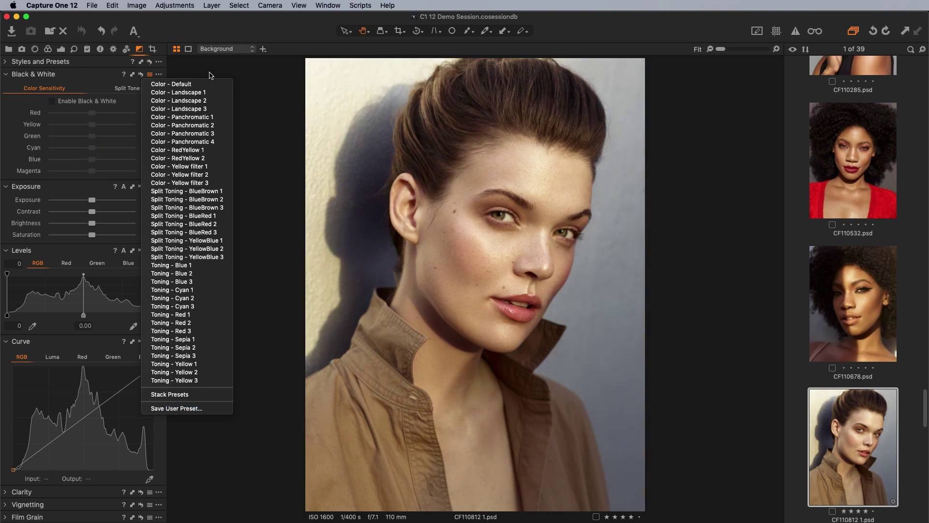
pyautogui.click(88, 51)
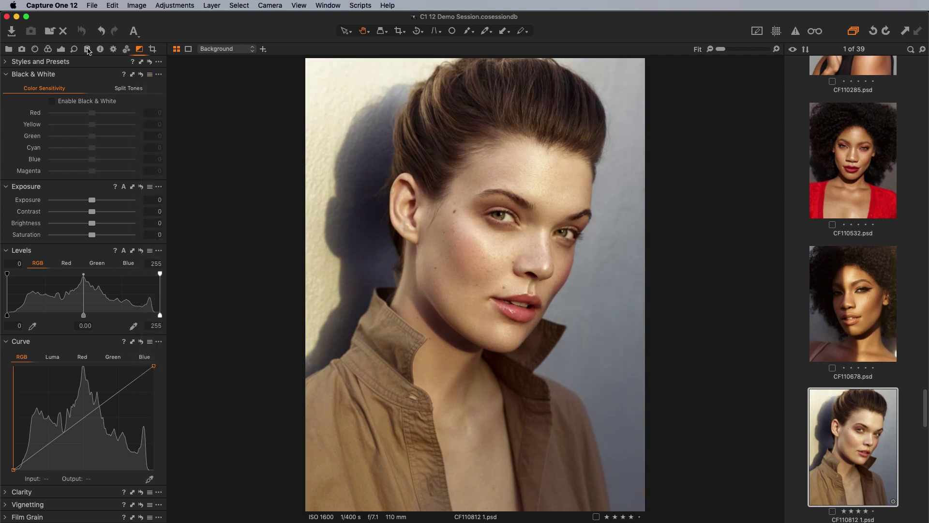
pyautogui.click(88, 49)
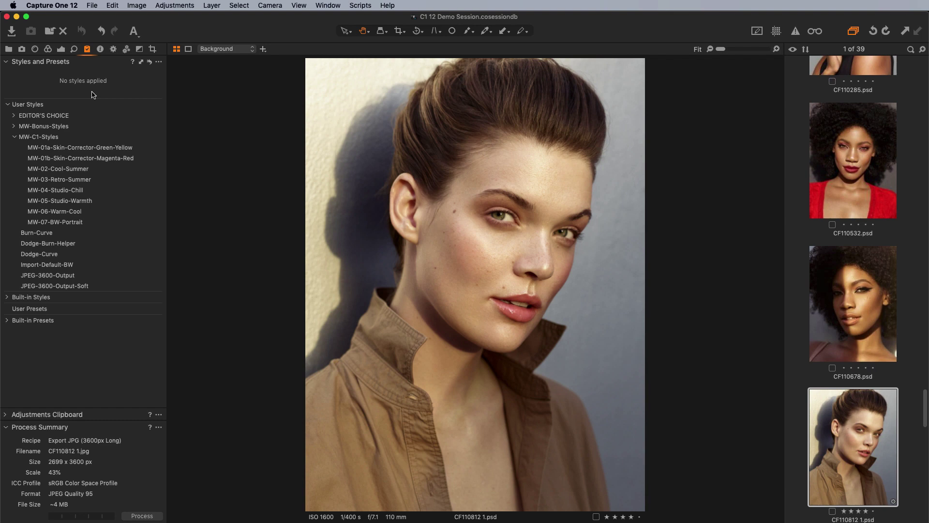
# Step: Add a new adjustment layer to the portrait and name it MyStyle
pyautogui.click(62, 49)
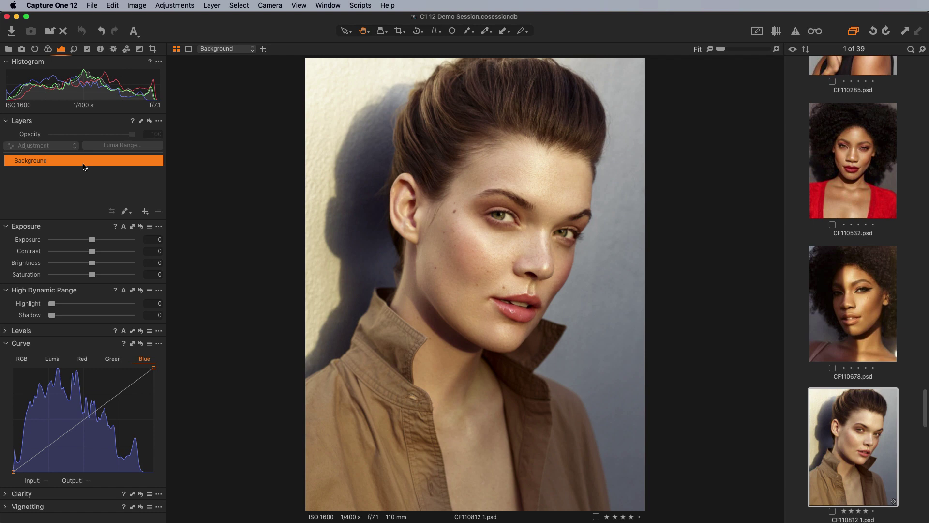
pyautogui.click(145, 211)
pyautogui.doubleClick(33, 163)
pyautogui.write('MyStle')
pyautogui.press('Return')
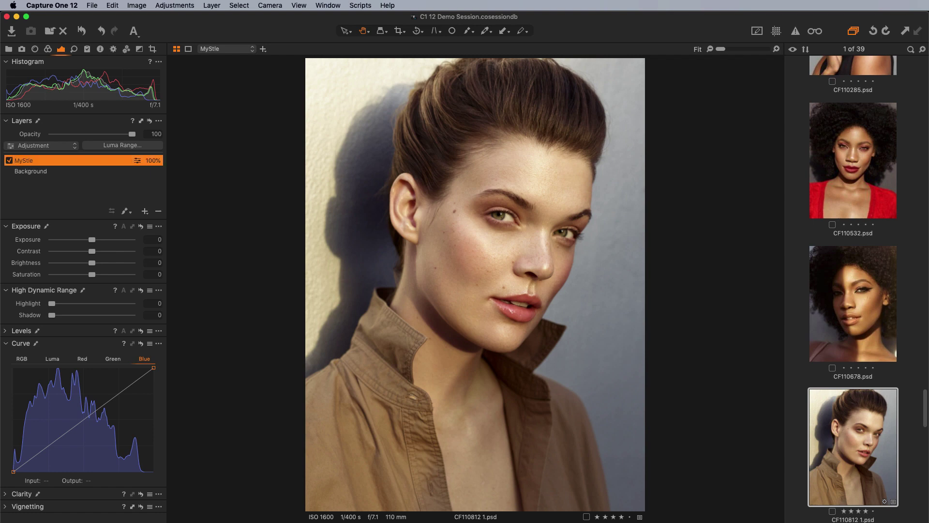
pyautogui.doubleClick(29, 161)
pyautogui.click(41, 185)
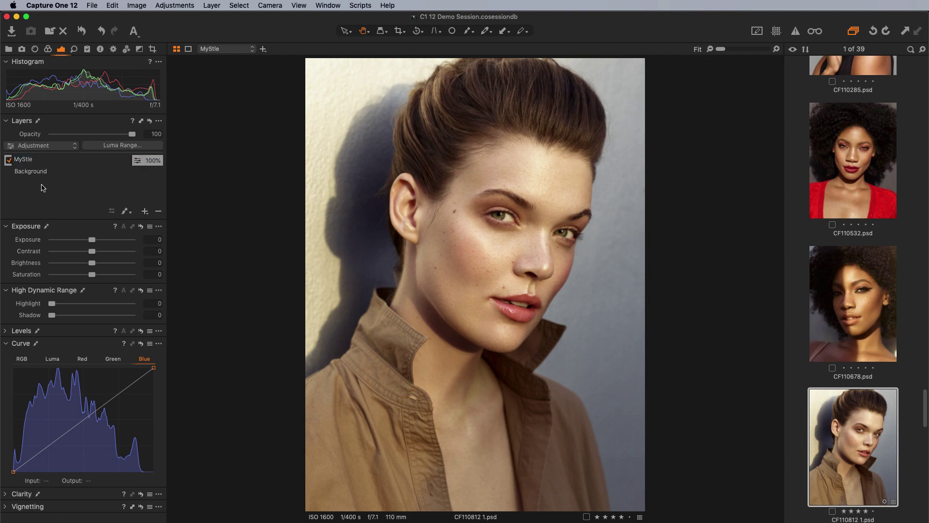
pyautogui.write('MyStyle')
pyautogui.press('Return')
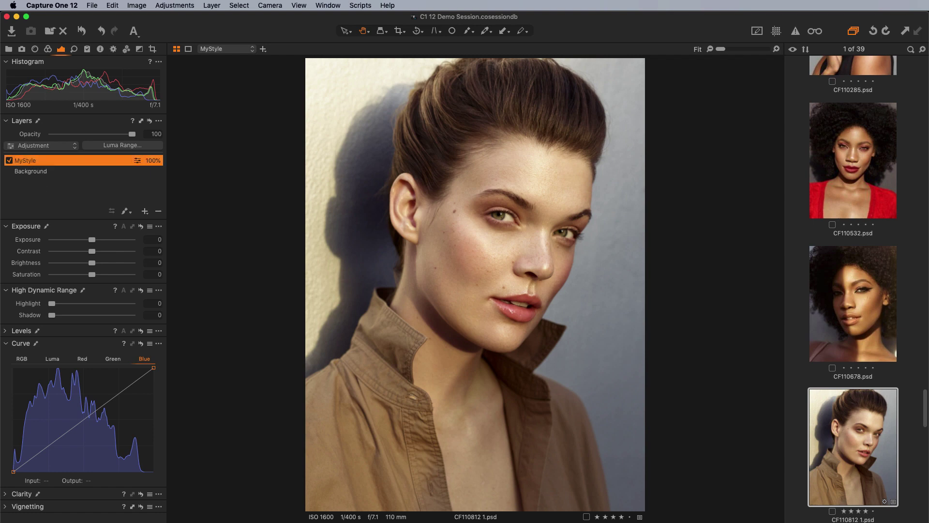
# Step: Browse the MW-C1-Styles that can be applied to the MyStyle layer without applying any, and delete the layer
pyautogui.rightClick(68, 164)
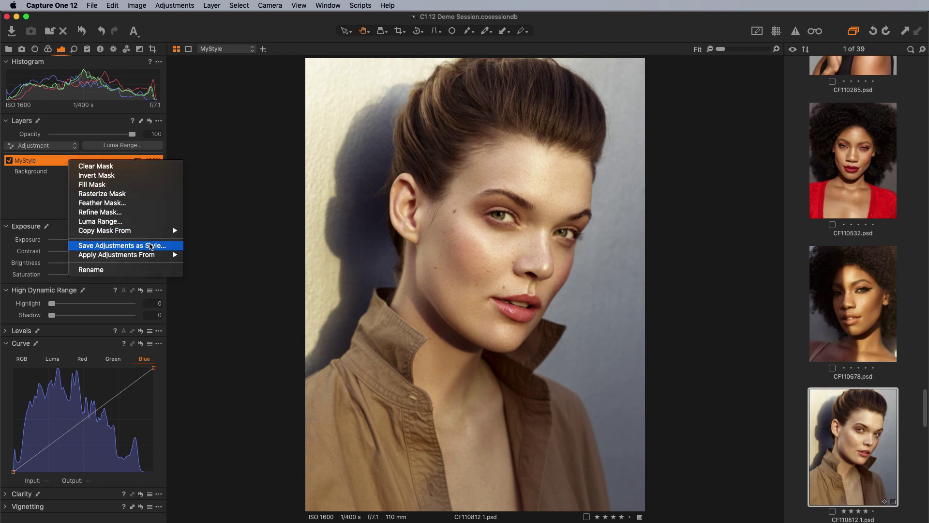
pyautogui.moveTo(151, 255)
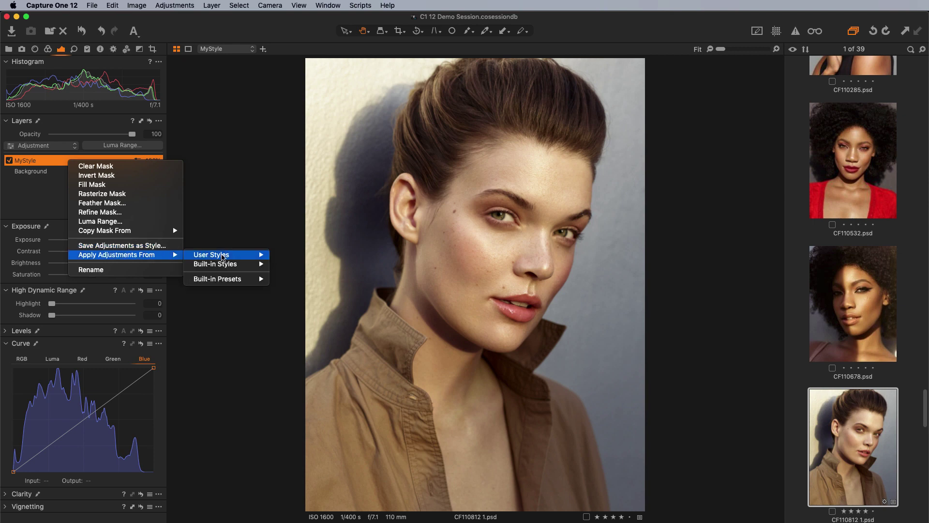
pyautogui.moveTo(231, 258)
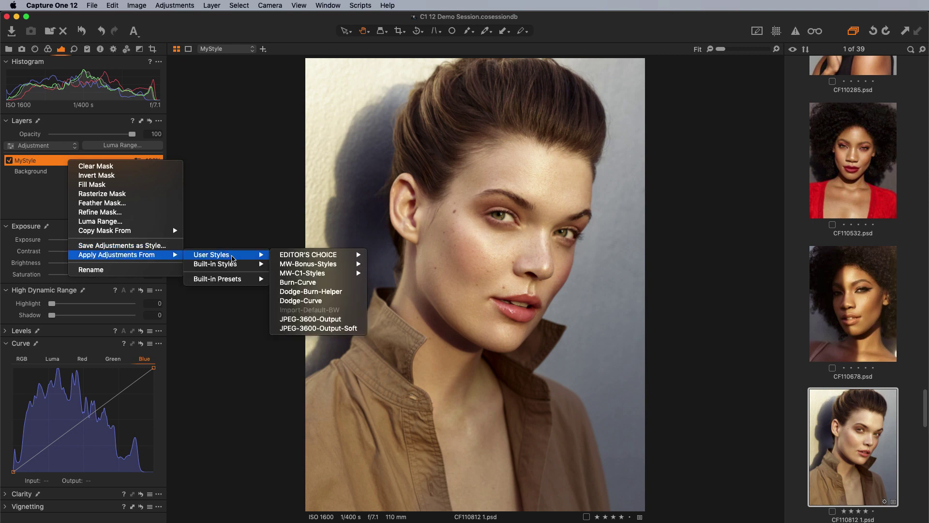
pyautogui.moveTo(306, 274)
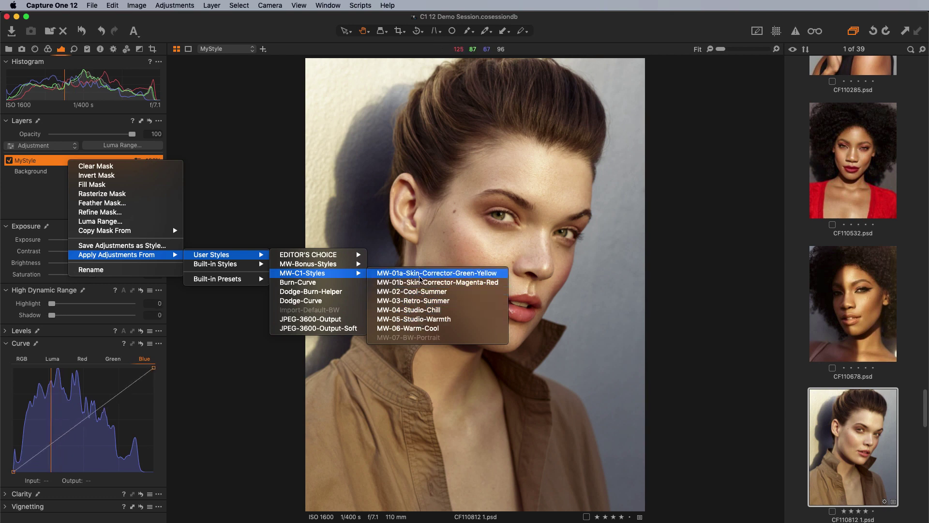
pyautogui.moveTo(264, 262)
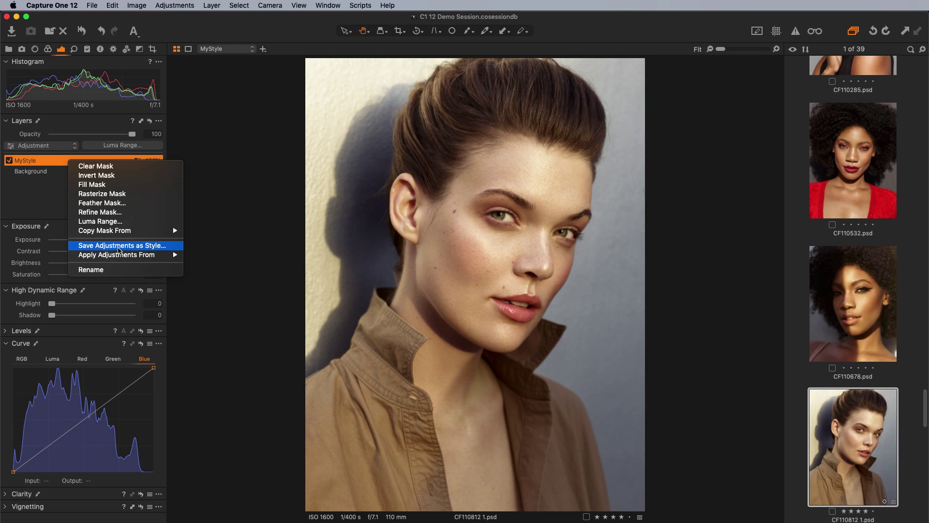
pyautogui.click(34, 207)
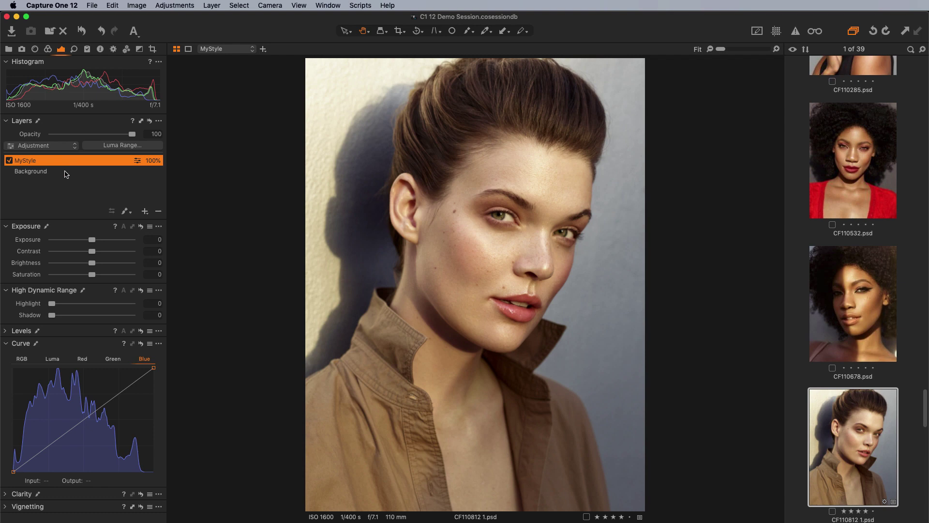
pyautogui.click(159, 211)
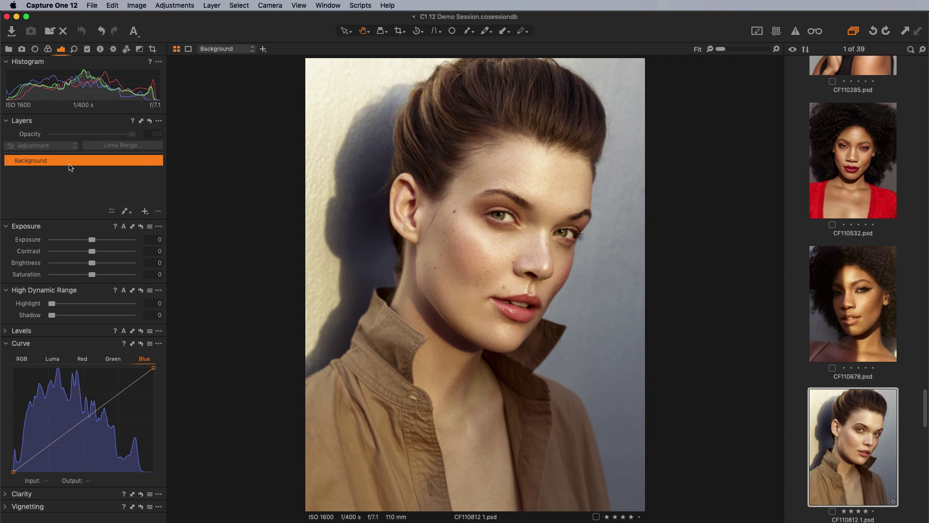
# Step: Add a new adjustment layer above the background and name it Base
pyautogui.click(145, 211)
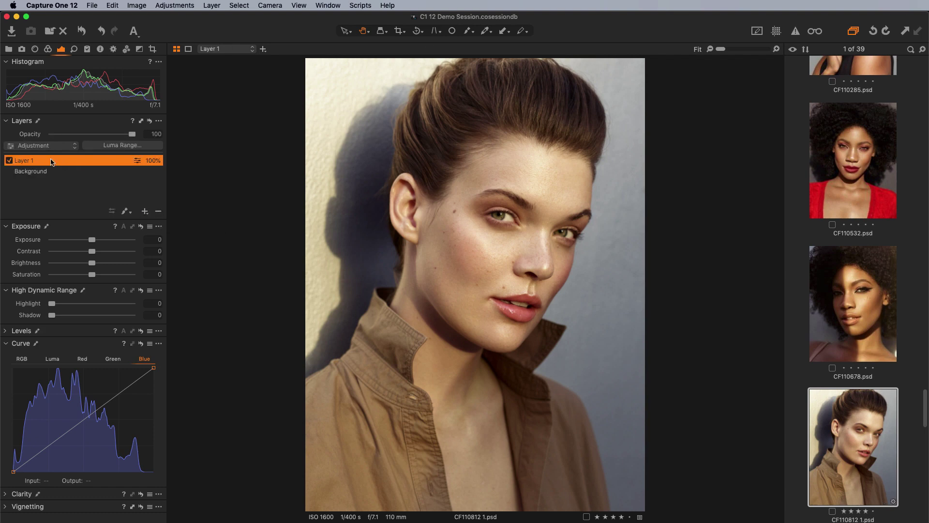
pyautogui.doubleClick(28, 158)
pyautogui.write('Base')
pyautogui.press('Return')
# Step: Set the Base layer's High Dynamic Range Highlight and Shadow to 16 and fill its mask
pyautogui.moveTo(53, 304); pyautogui.dragTo(65, 318)
pyautogui.click(159, 121)
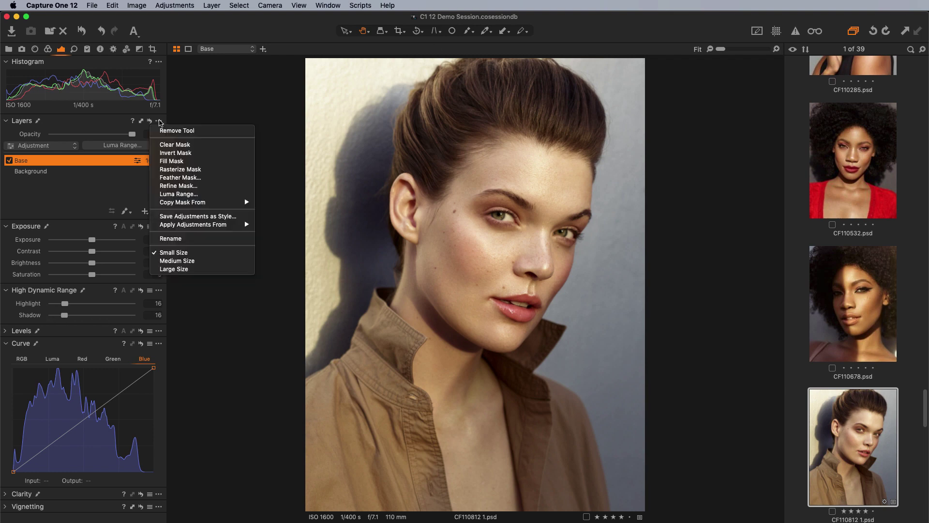
pyautogui.click(179, 162)
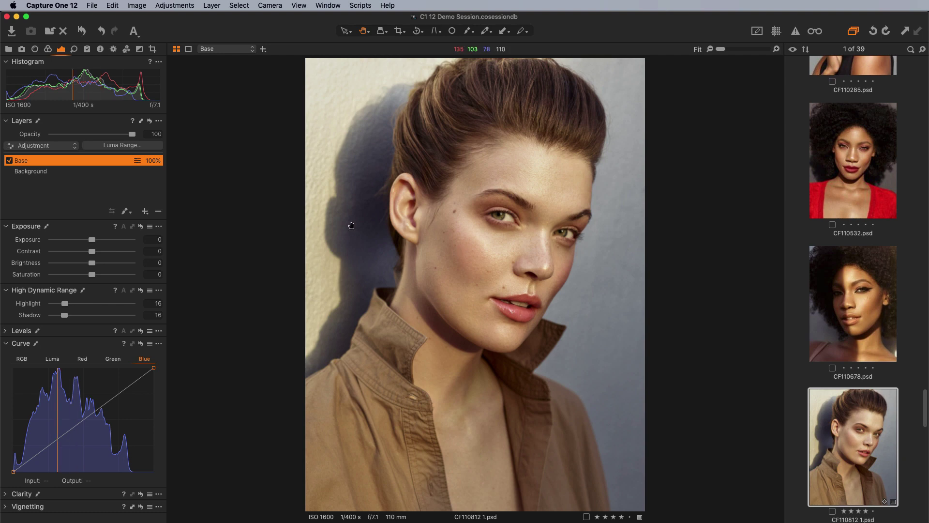
# Step: Try the lowest Kelvin white balance on the Base layer, reset it, and return to the exposure adjustments
pyautogui.click(47, 49)
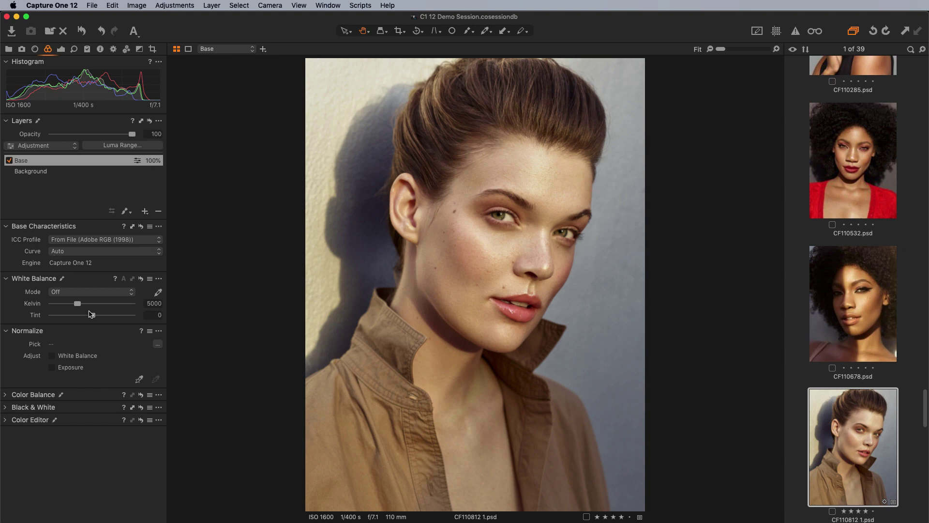
pyautogui.moveTo(77, 303); pyautogui.dragTo(51, 308)
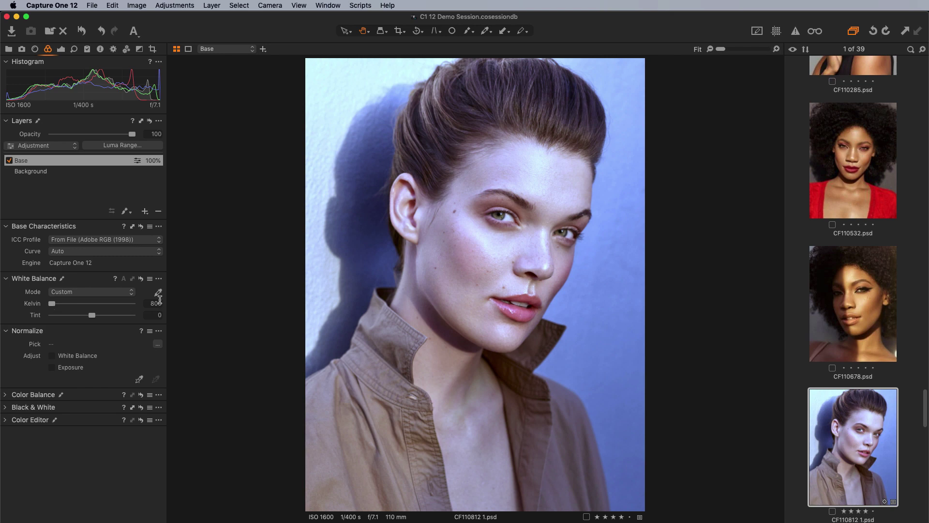
pyautogui.click(141, 279)
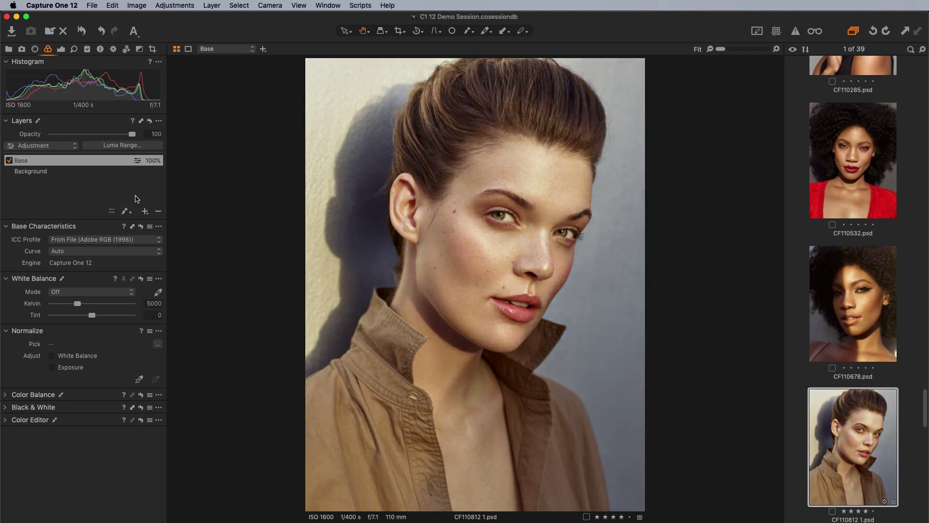
pyautogui.click(61, 50)
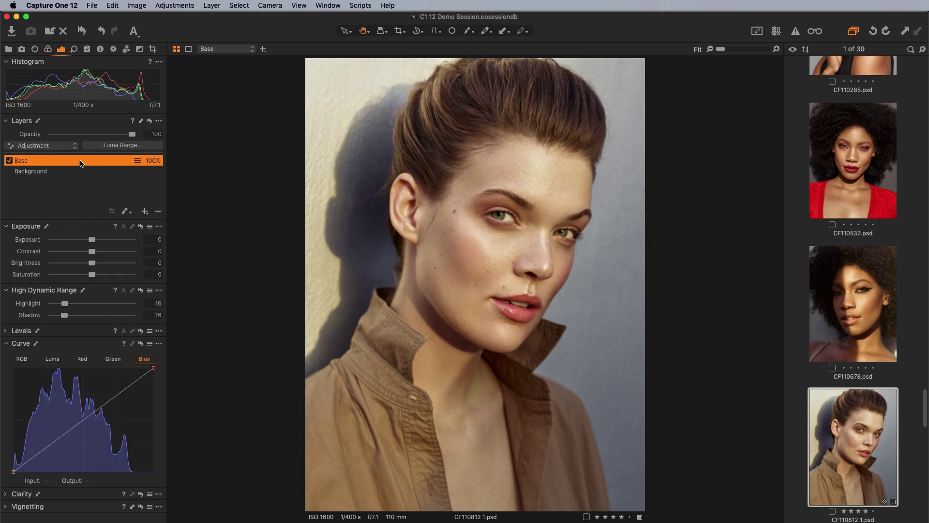
# Step: On the Background layer, raise the Blue channel curve from 184 to 192 and add a second point in the shadows
pyautogui.click(68, 174)
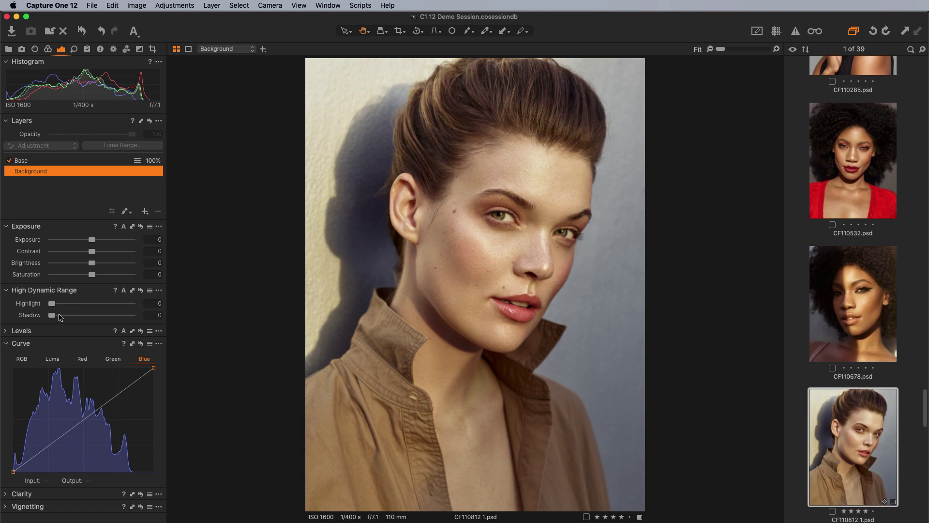
pyautogui.click(49, 49)
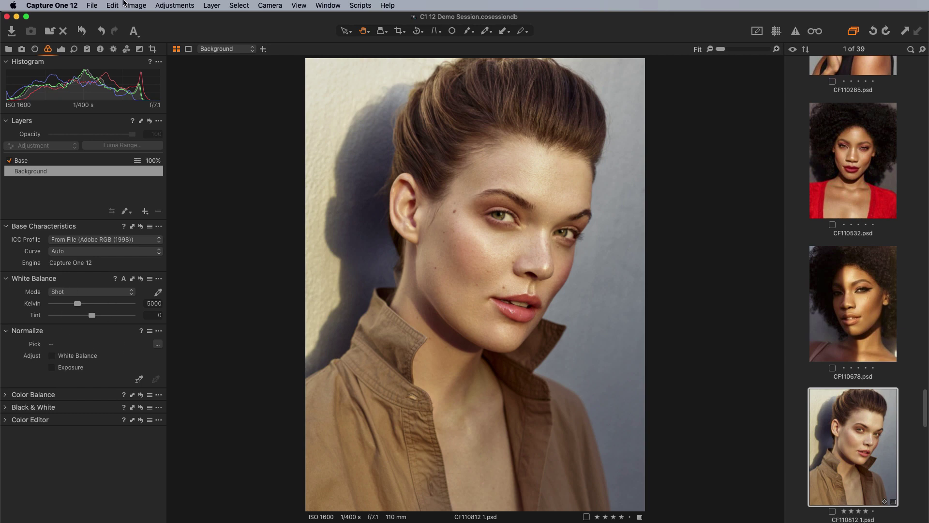
pyautogui.click(62, 49)
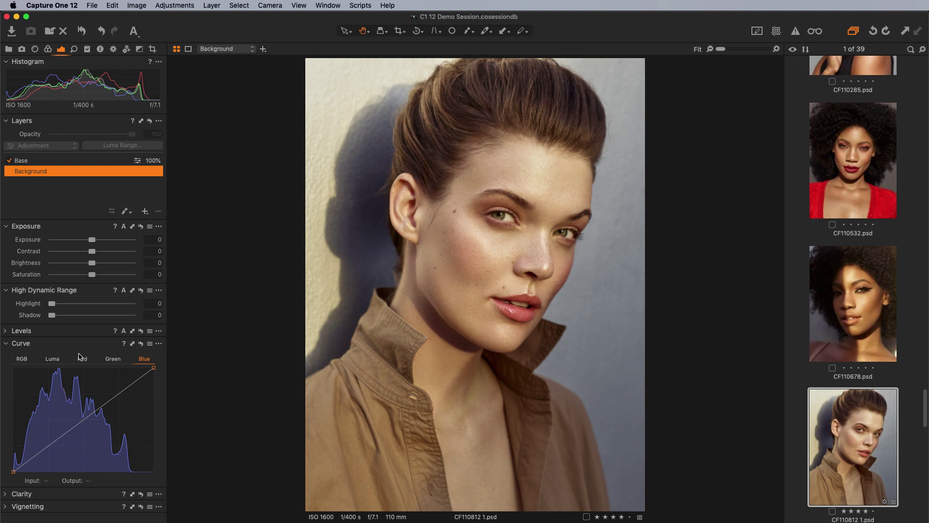
pyautogui.click(7, 333)
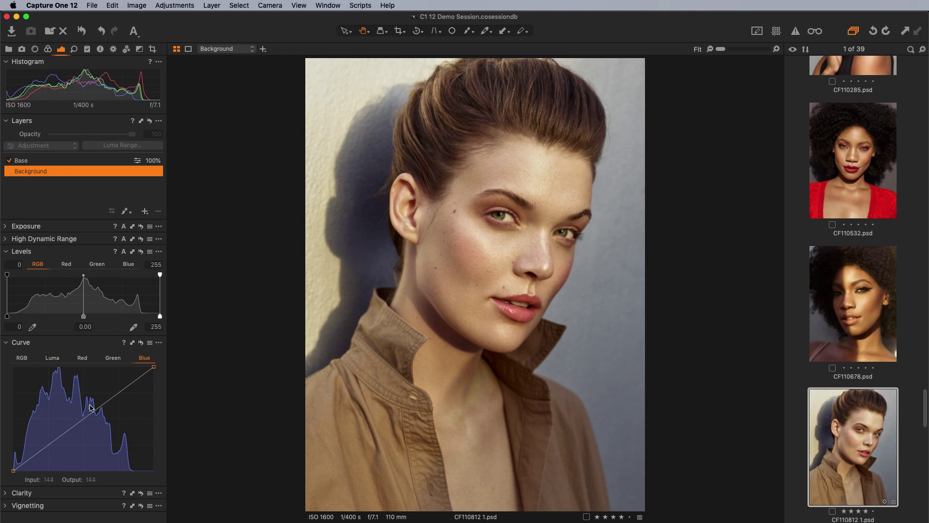
pyautogui.click(116, 360)
pyautogui.click(88, 360)
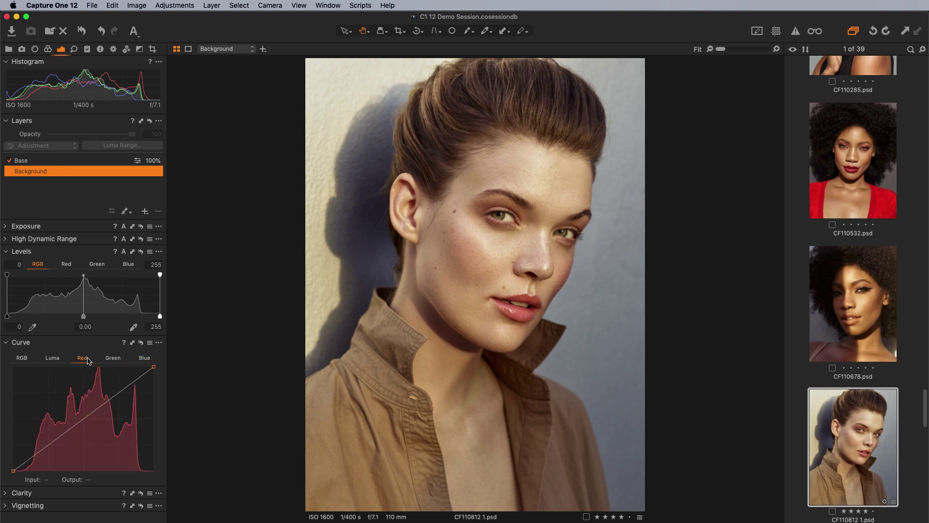
pyautogui.click(113, 359)
pyautogui.click(145, 359)
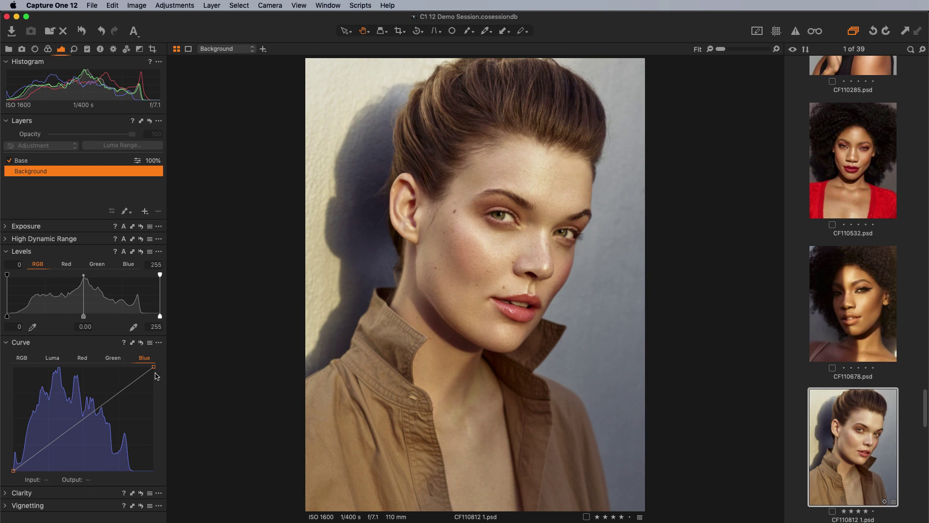
pyautogui.moveTo(117, 393); pyautogui.dragTo(114, 393)
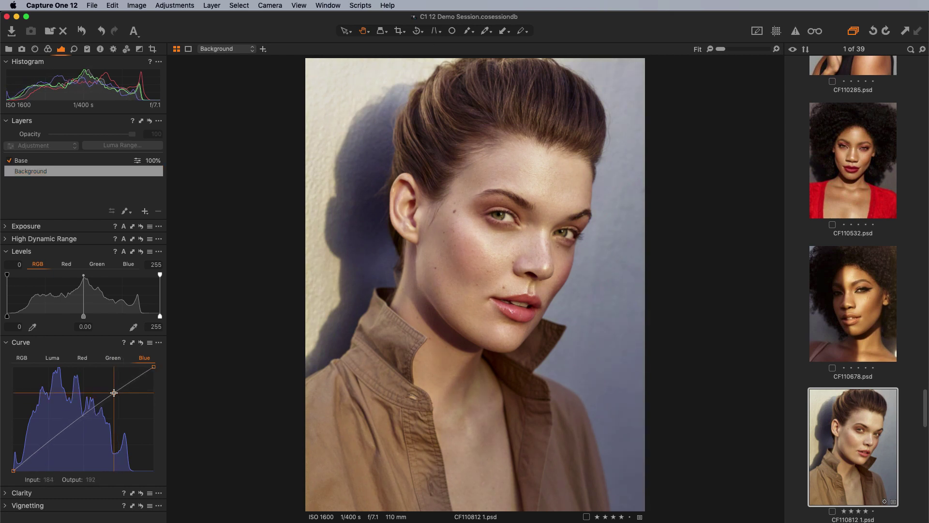
pyautogui.click(42, 447)
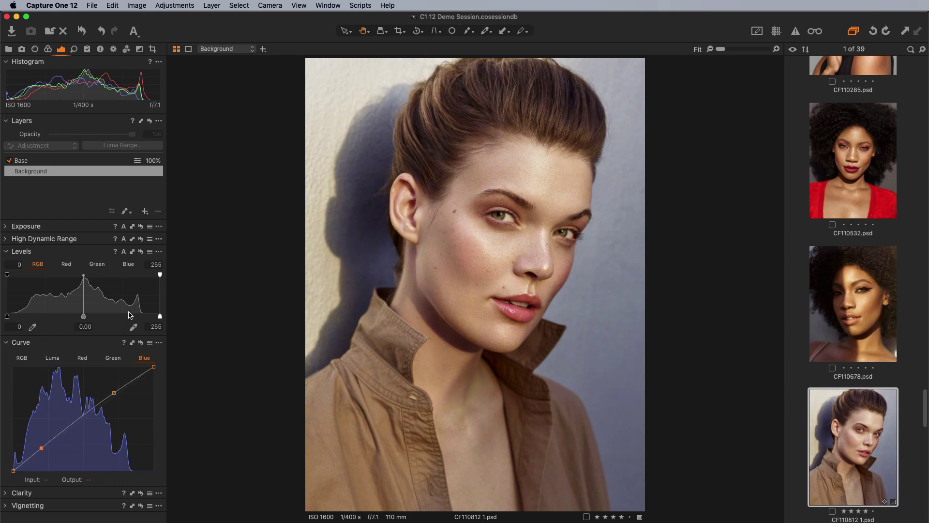
# Step: In the Background layer's RGB Levels, set the target shadow to 1 and the input highlight to 246
pyautogui.moveTo(8, 274); pyautogui.dragTo(8, 275)
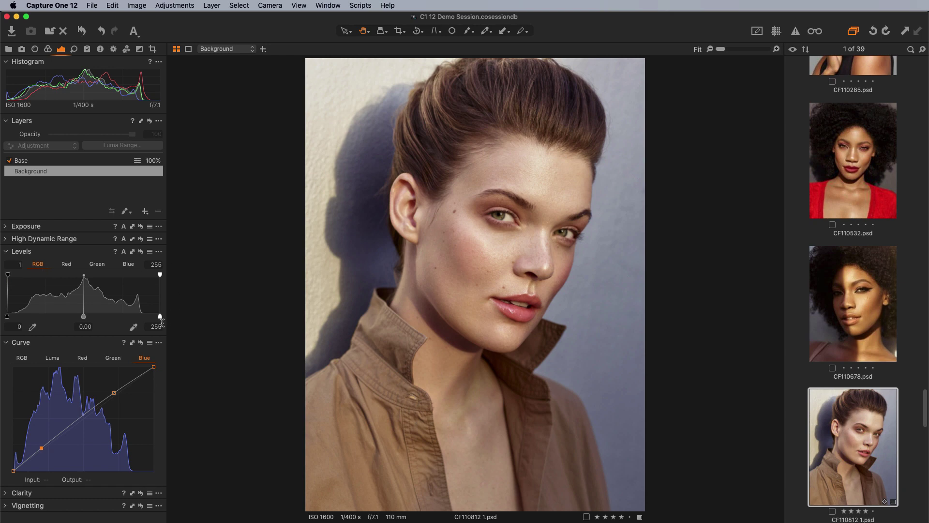
pyautogui.moveTo(159, 319); pyautogui.dragTo(154, 319)
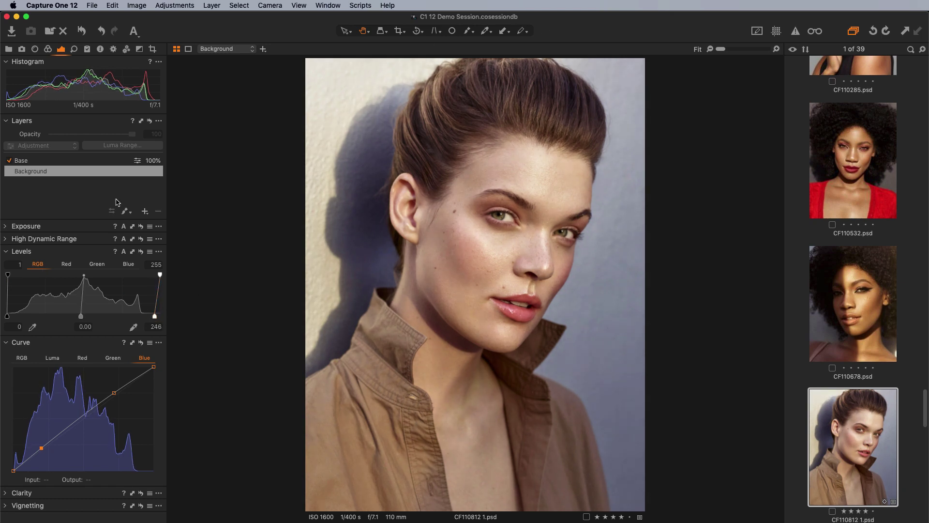
# Step: In the Background layer's advanced Color Editor, sample the forehead skin tone, extend its range outward on the color wheel and set Saturation to -3.4
pyautogui.click(48, 49)
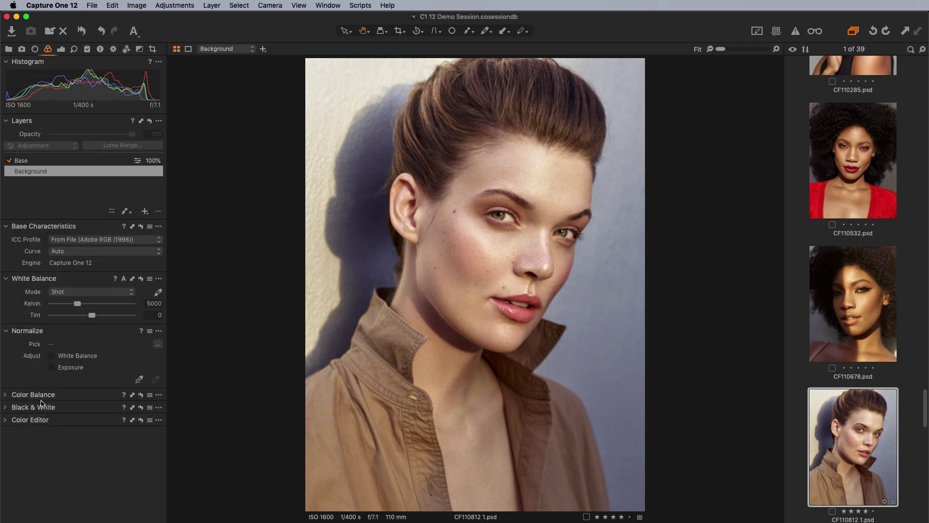
pyautogui.click(6, 396)
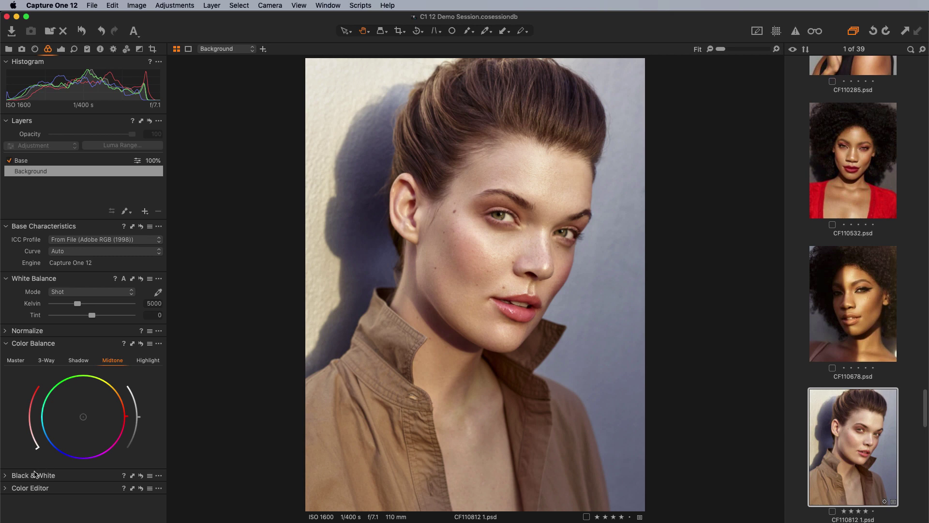
pyautogui.keyDown('alt'); pyautogui.click(5, 489); pyautogui.keyUp('alt')
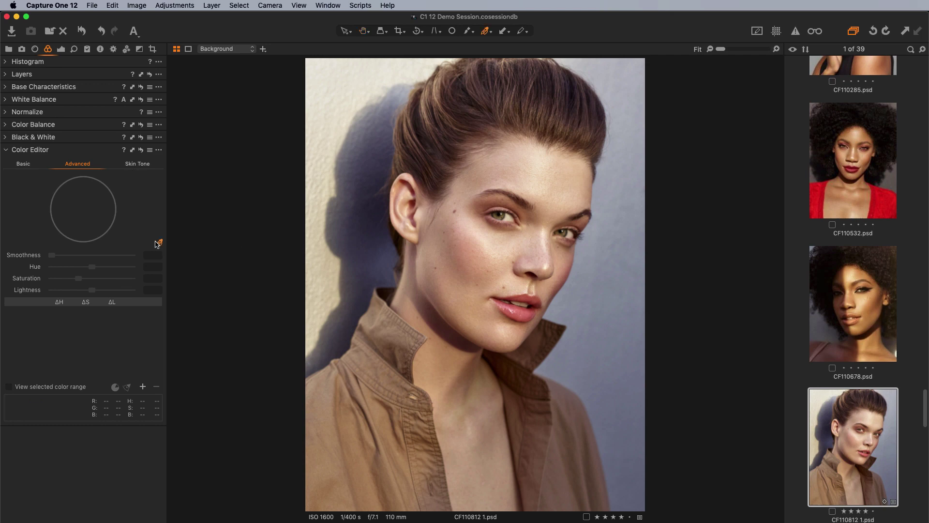
pyautogui.click(139, 165)
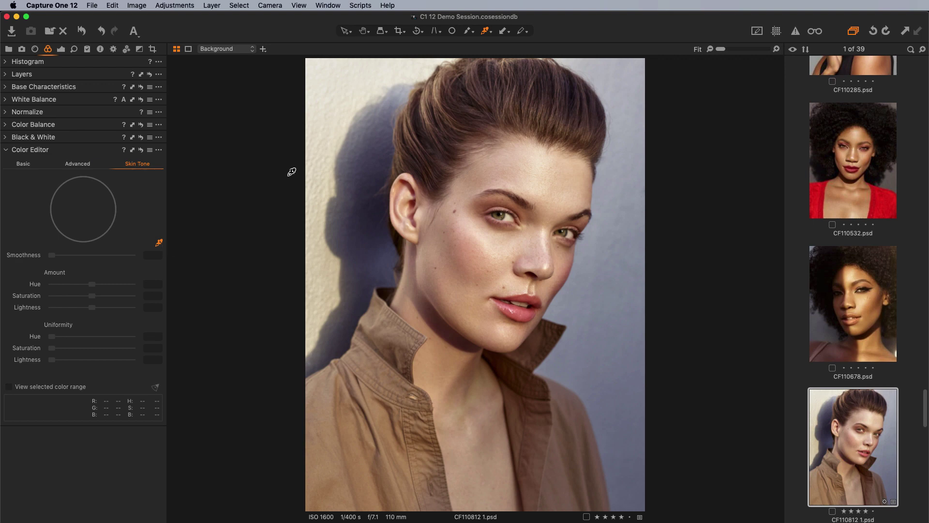
pyautogui.click(85, 166)
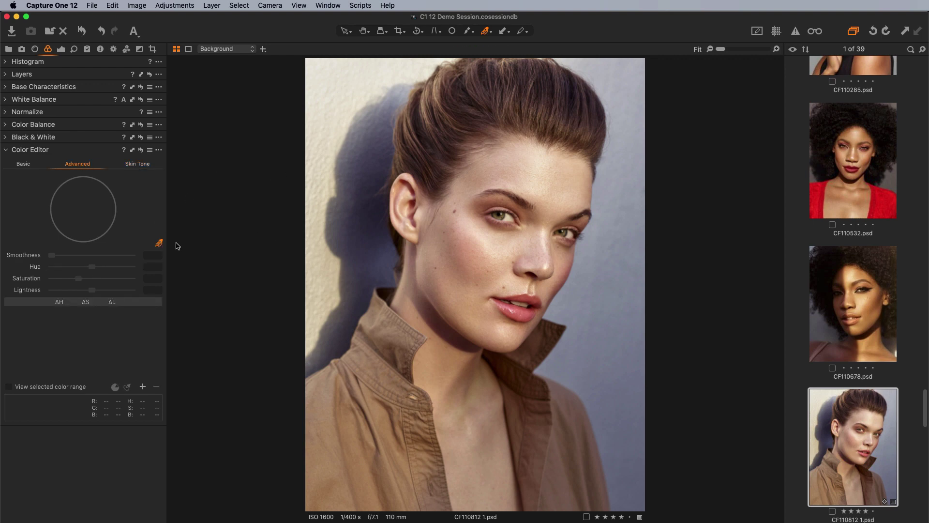
pyautogui.click(562, 170)
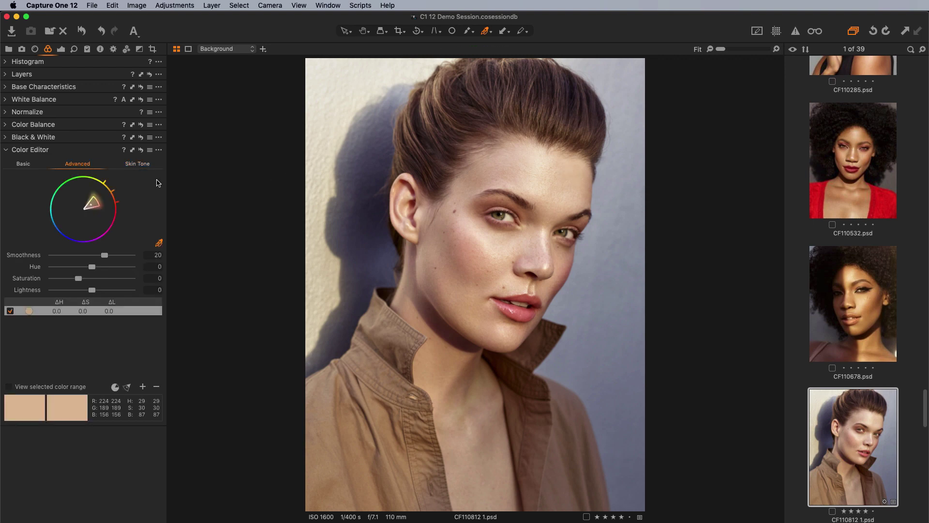
pyautogui.moveTo(99, 199)
pyautogui.mouseDown()
pyautogui.moveTo(108, 188)
pyautogui.moveTo(111, 195)
pyautogui.moveTo(108, 183)
pyautogui.mouseUp()
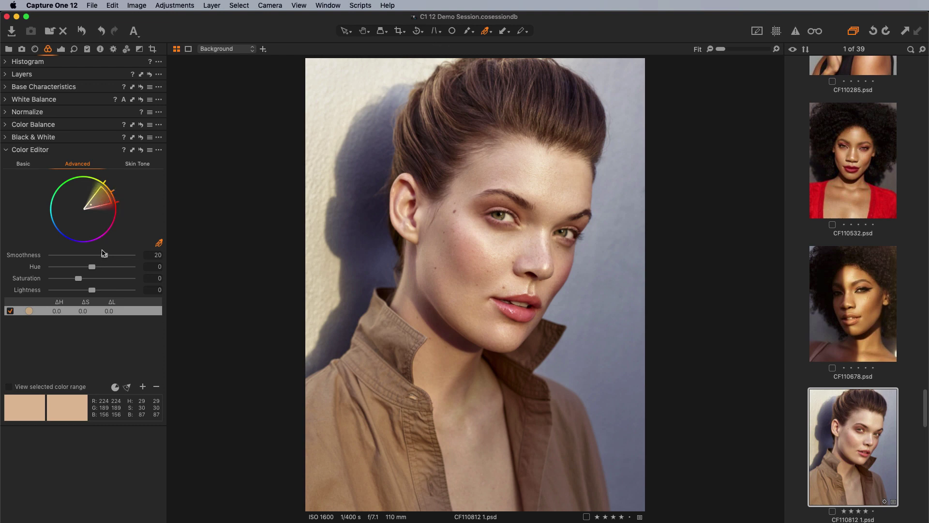
pyautogui.moveTo(78, 278); pyautogui.dragTo(77, 281)
# Step: Review the White Balance and Exposure settings of the Background layer
pyautogui.click(6, 100)
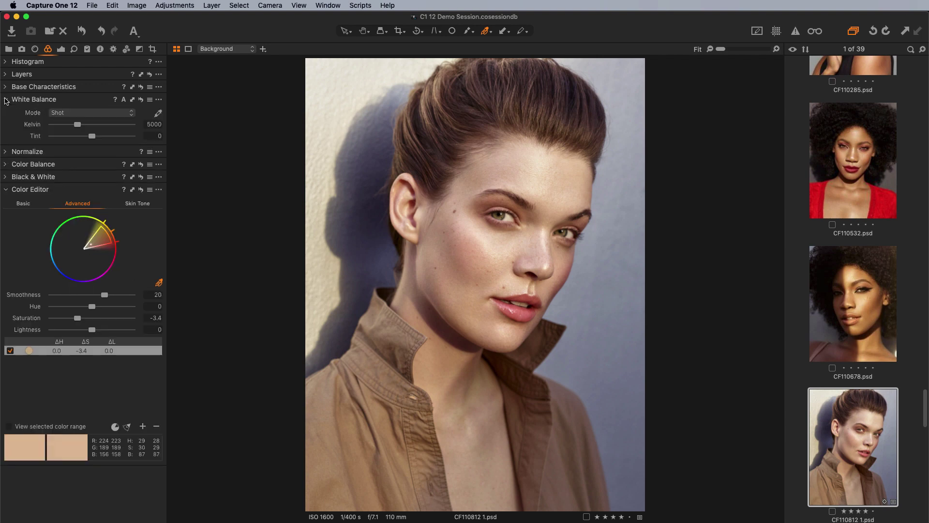
pyautogui.click(61, 49)
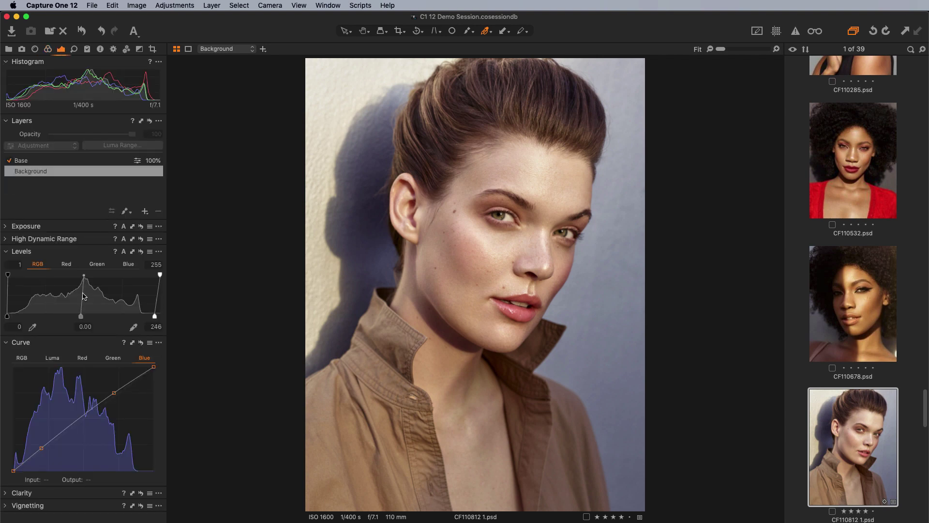
pyautogui.click(6, 226)
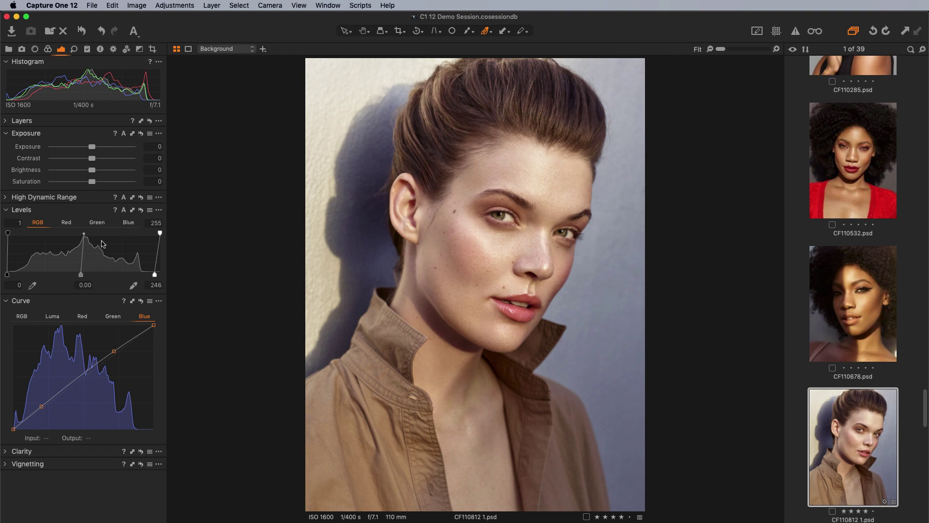
# Step: Start saving the image's adjustments as a new user style
pyautogui.click(87, 51)
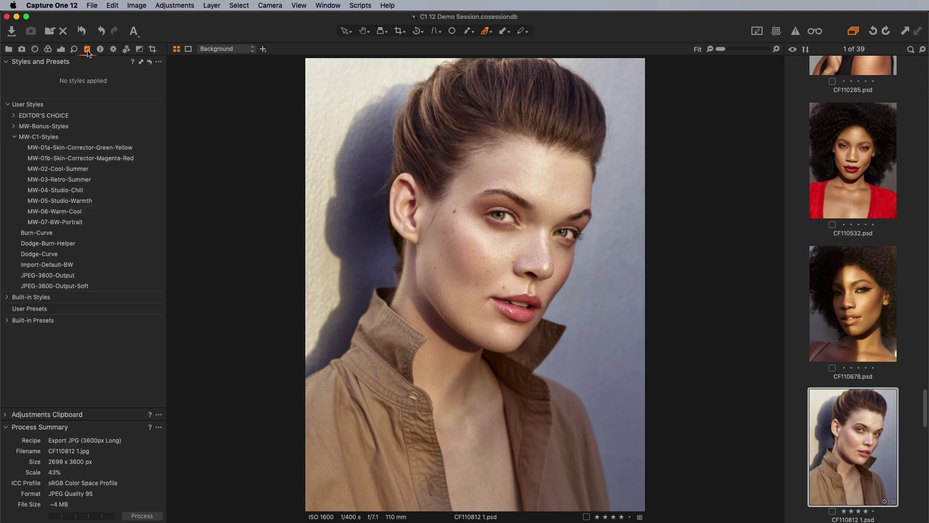
pyautogui.click(158, 62)
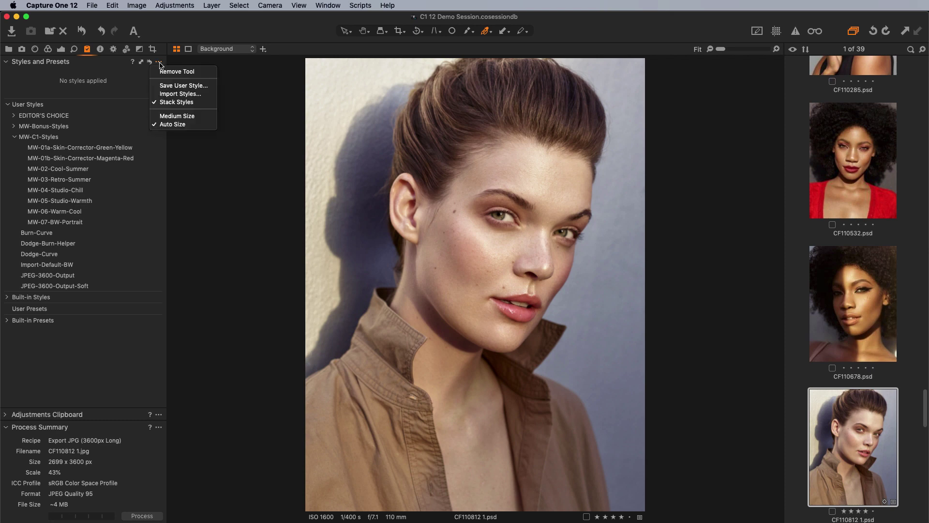
pyautogui.click(182, 86)
# Step: Examine which adjustment and metadata categories can be included in the new style, from Base Characteristics through Metadata
pyautogui.scroll(-3, 592, 318)
pyautogui.scroll(5, 592, 319)
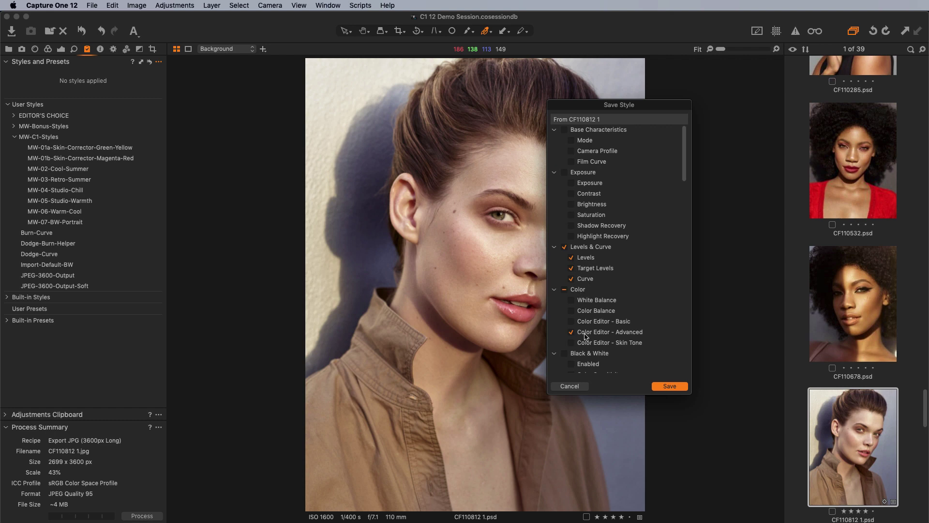
pyautogui.scroll(-15, 588, 335)
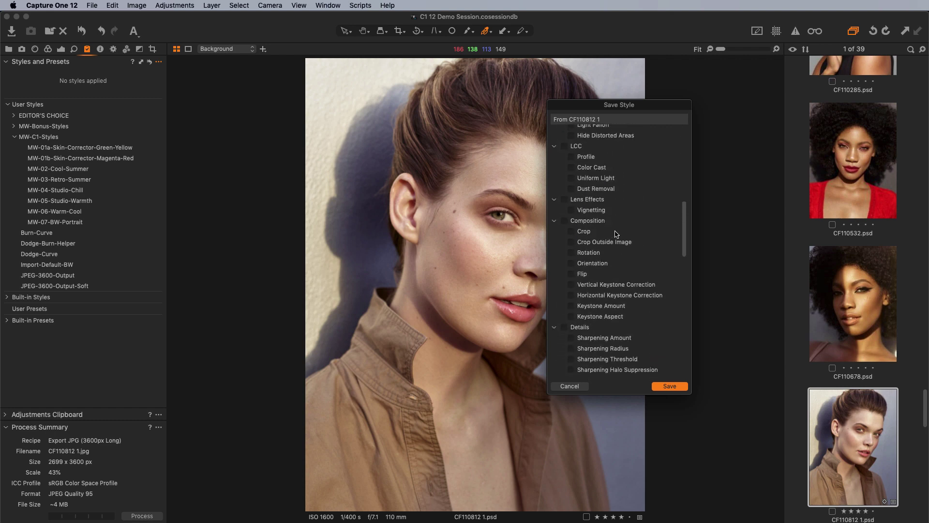
pyautogui.scroll(2, 614, 234)
pyautogui.scroll(-6, 616, 232)
pyautogui.scroll(-15, 615, 233)
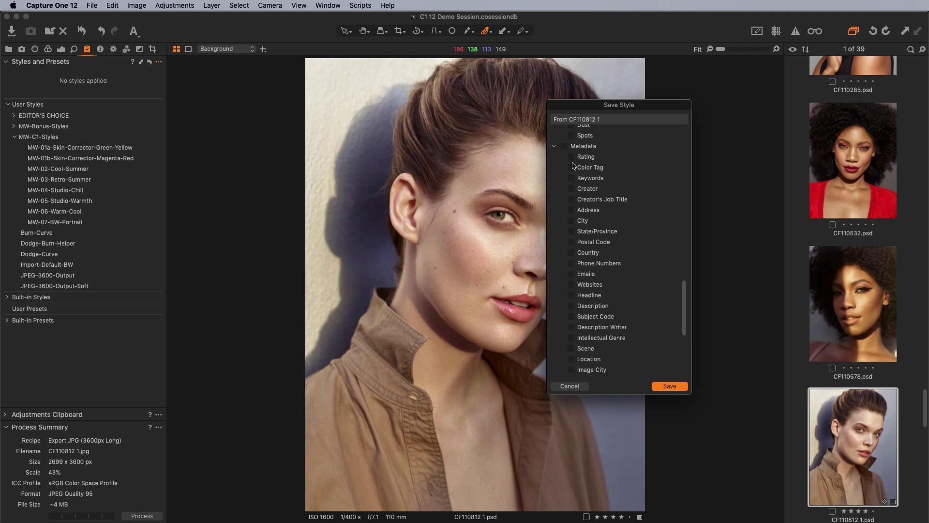
pyautogui.scroll(-6, 578, 220)
pyautogui.scroll(5, 578, 221)
pyautogui.scroll(4, 578, 213)
pyautogui.scroll(10, 579, 294)
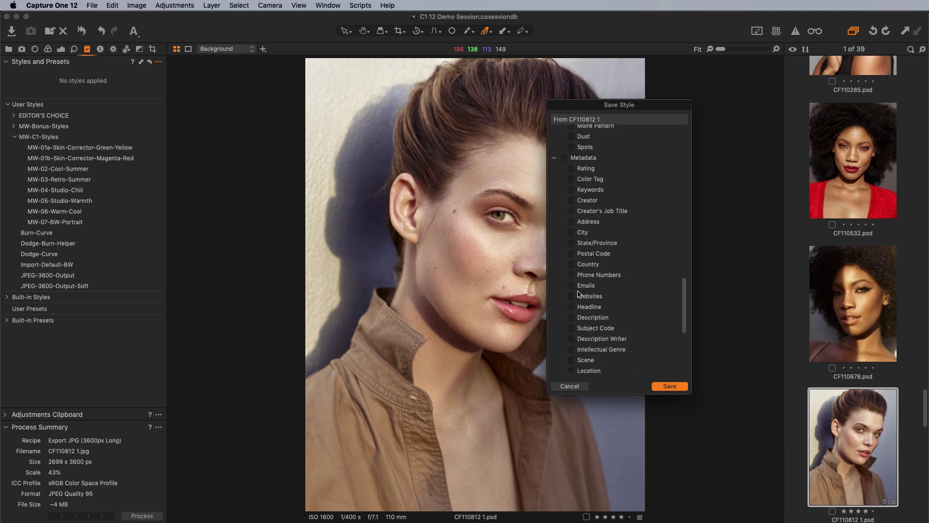
pyautogui.scroll(5, 601, 203)
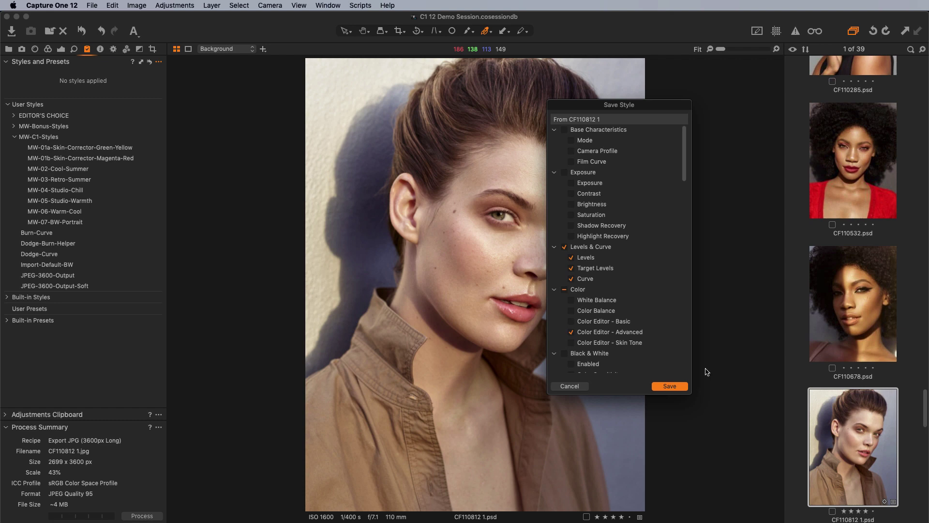
# Step: Keep the selected Levels & Curve and Color Editor - Advanced settings for the style and name its file MyDemoStyle
pyautogui.click(668, 387)
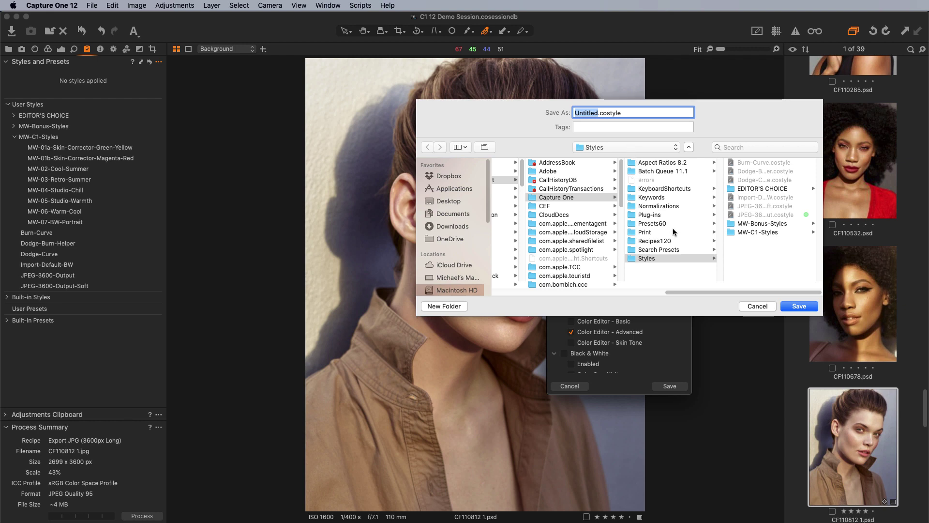
pyautogui.click(637, 148)
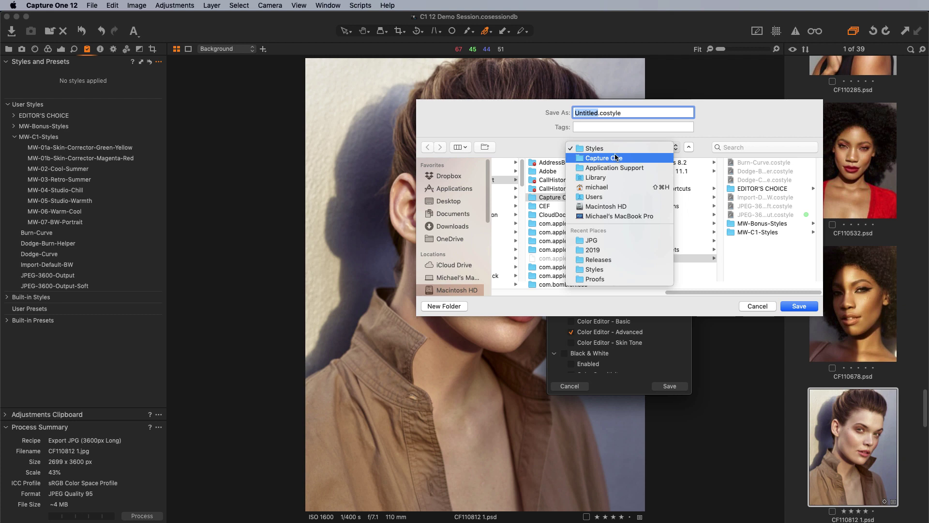
pyautogui.click(721, 122)
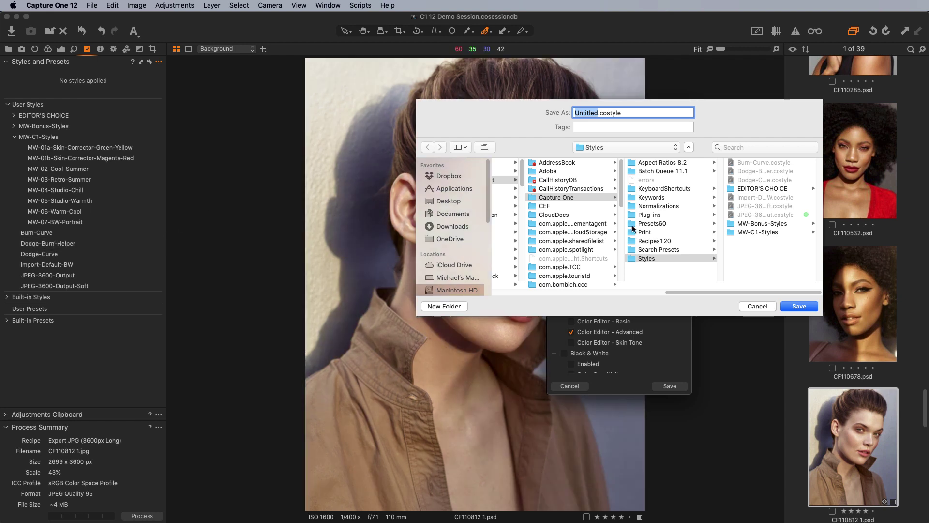
pyautogui.write('MyDemoStyle')
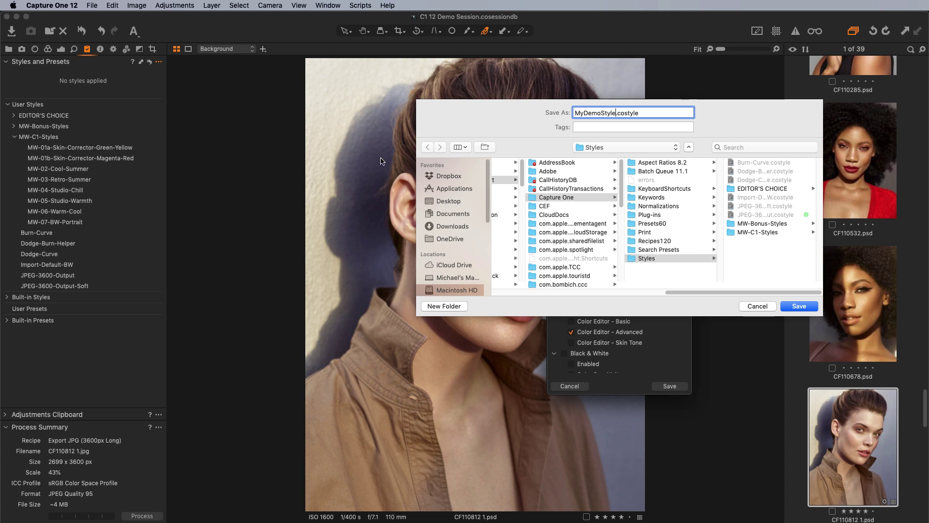
# Step: Create a folder named Demo inside the Styles folder and save the style in it
pyautogui.click(455, 312)
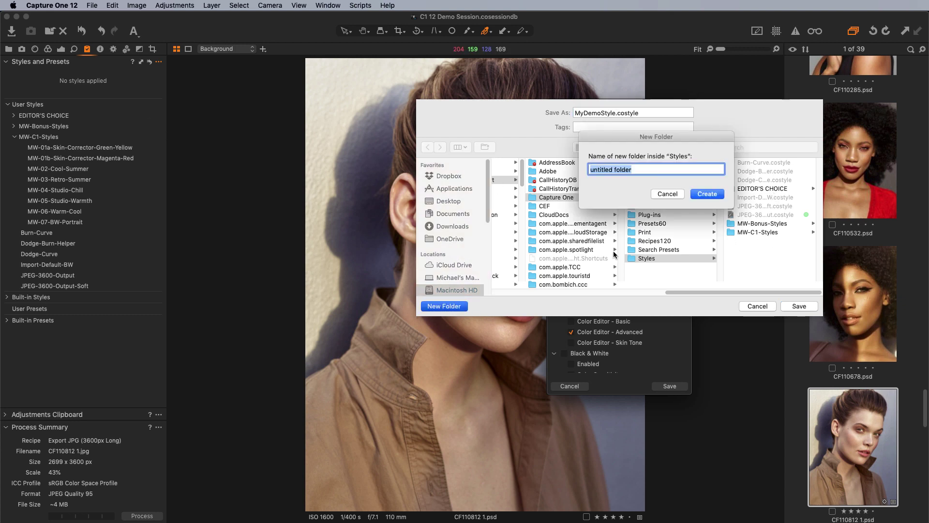
pyautogui.write('Demo')
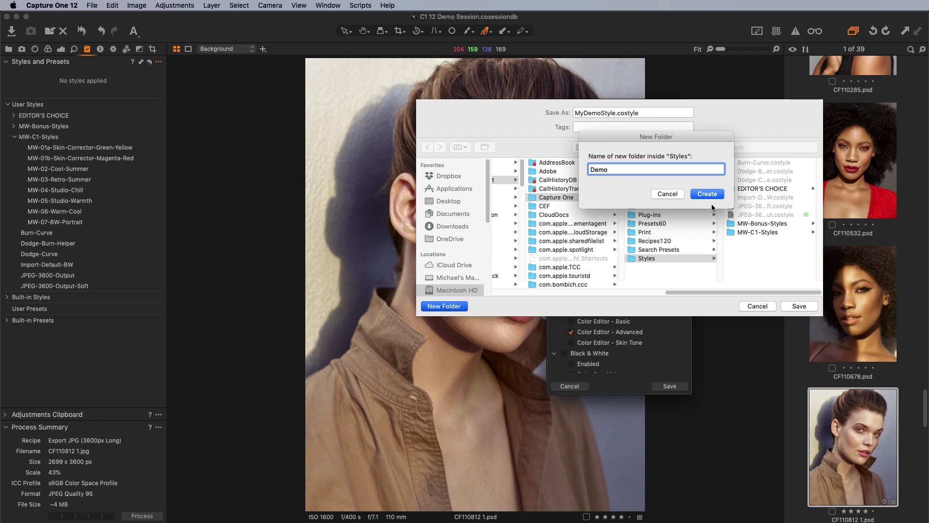
pyautogui.click(708, 194)
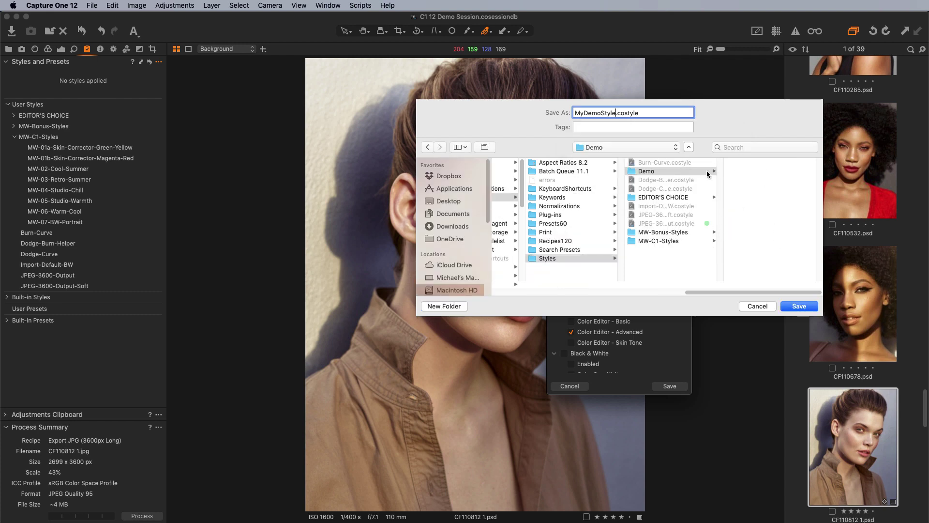
pyautogui.click(796, 308)
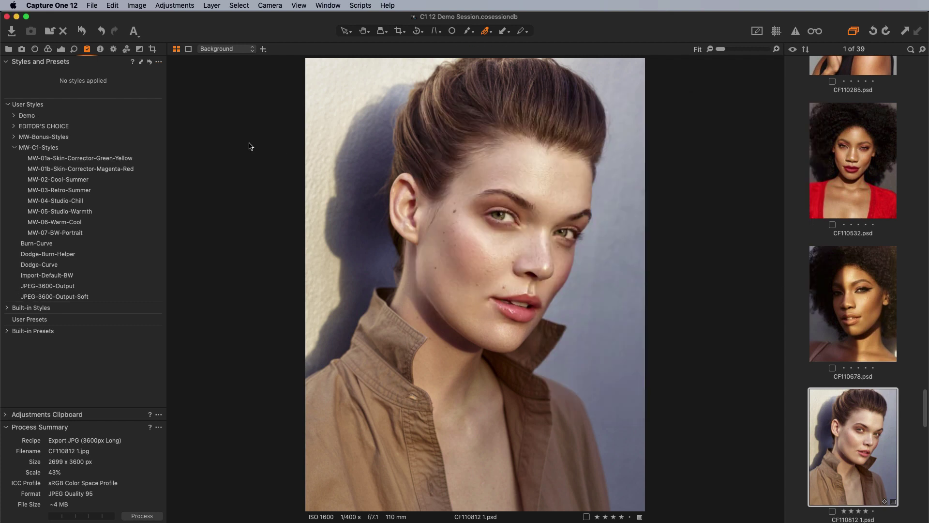
# Step: Check for MyDemoStyle in the Demo group of the user styles and in the Styles folder in Finder
pyautogui.click(14, 115)
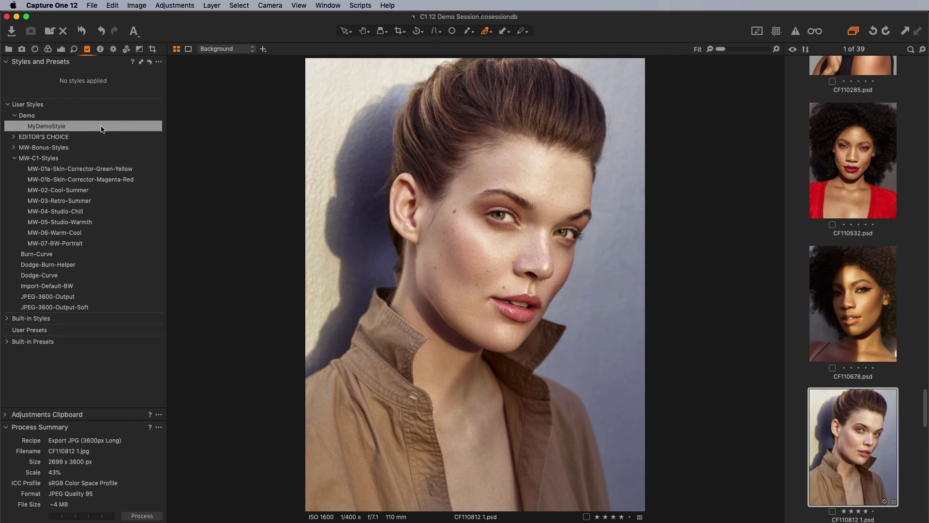
pyautogui.click(14, 116)
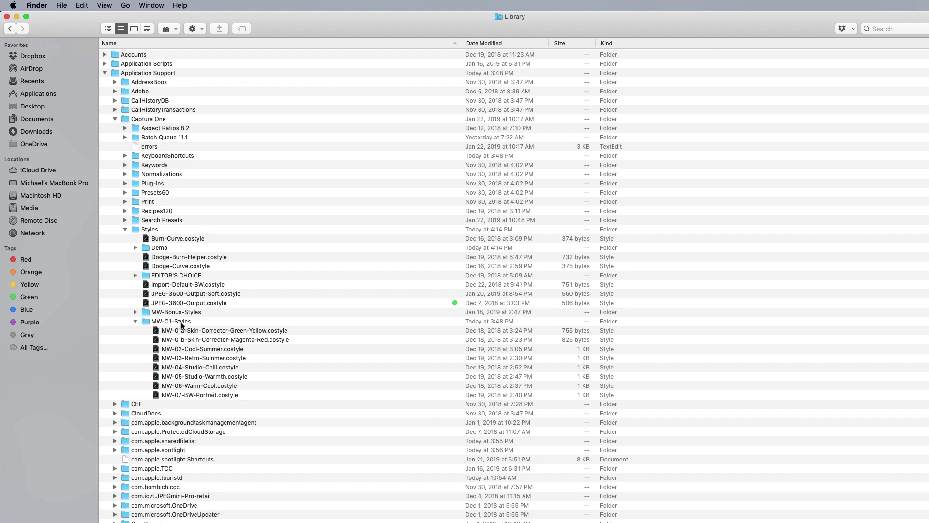
pyautogui.doubleClick(160, 231)
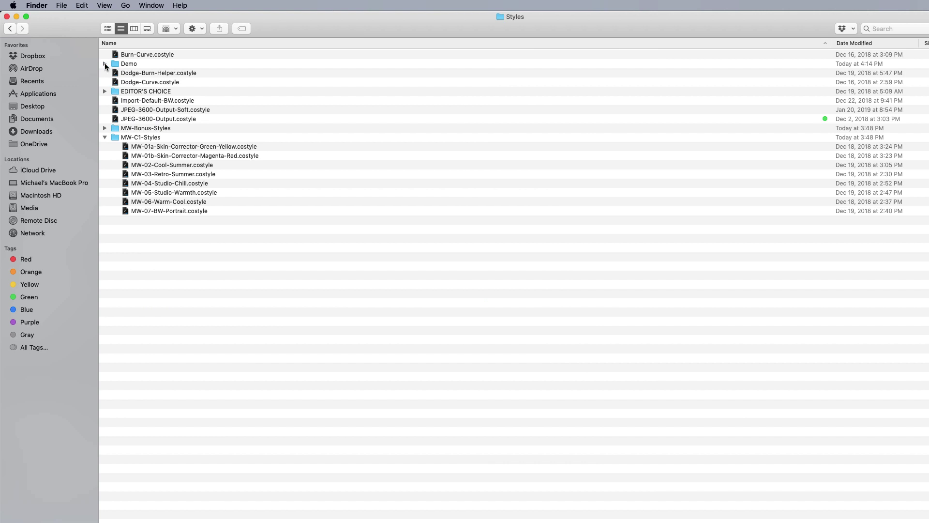
pyautogui.click(105, 64)
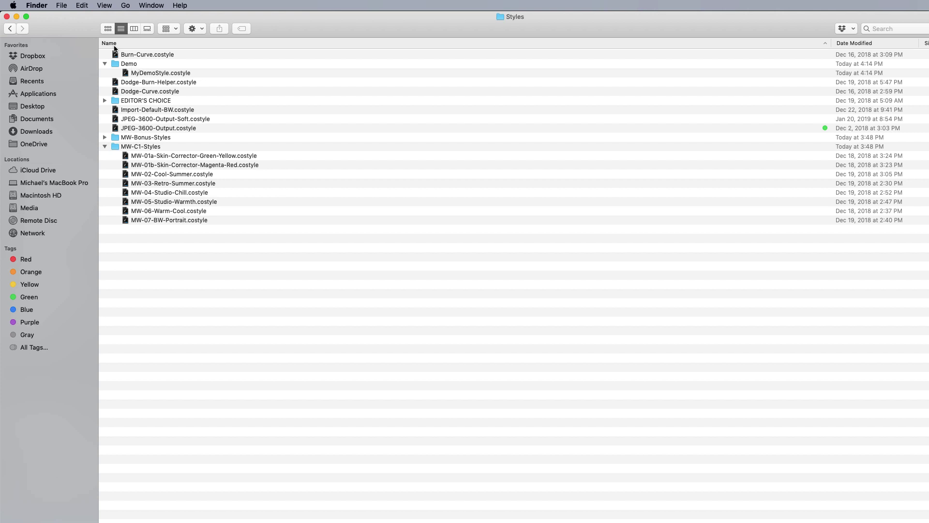
pyautogui.click(16, 17)
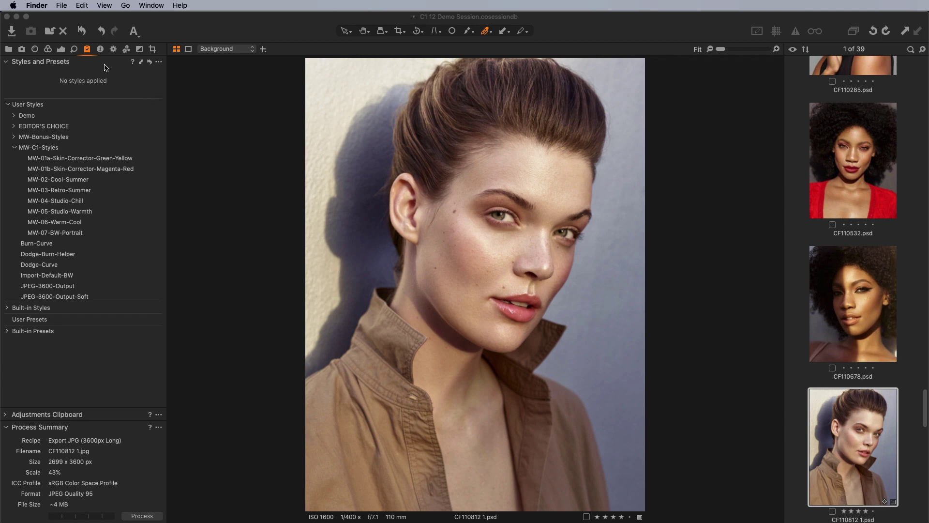
# Step: Back in Capture One, inspect the user styles that can be applied during an image import, and cancel the import
pyautogui.click(11, 32)
pyautogui.click(11, 32)
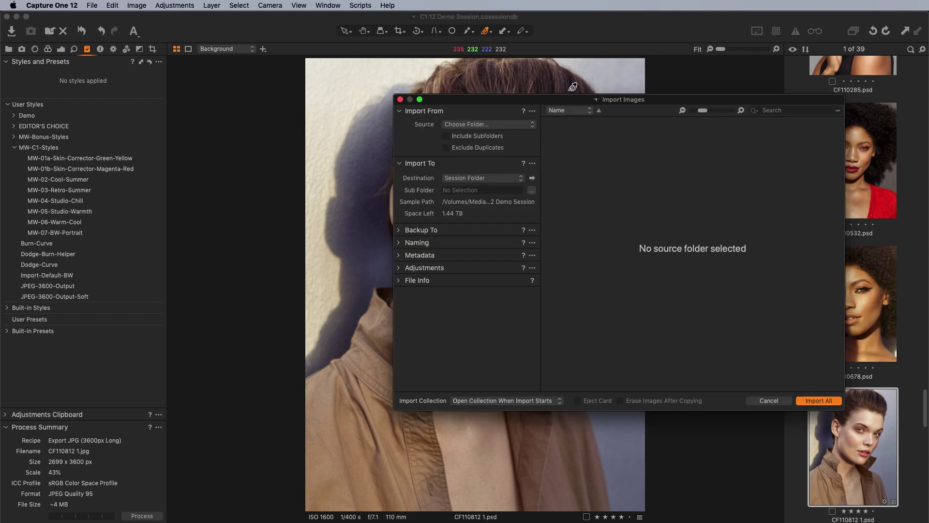
pyautogui.moveTo(551, 99); pyautogui.dragTo(388, 83)
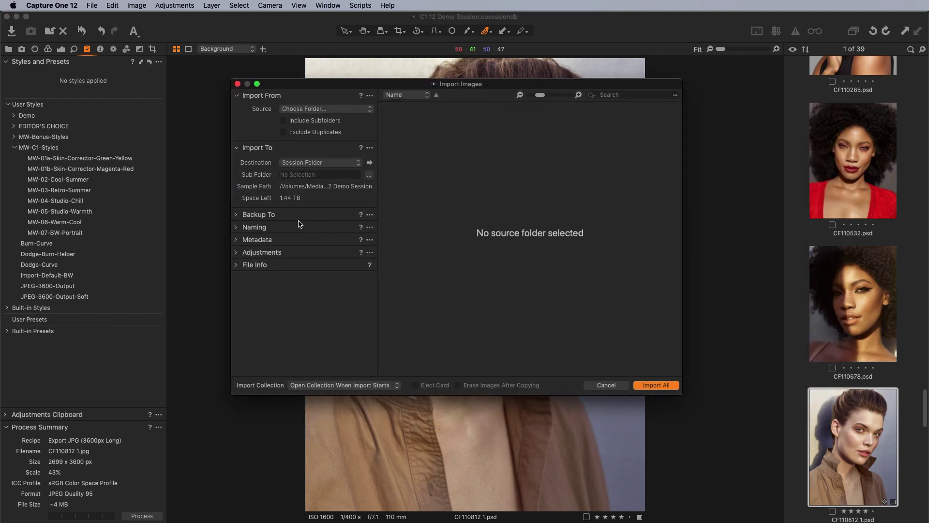
pyautogui.click(238, 252)
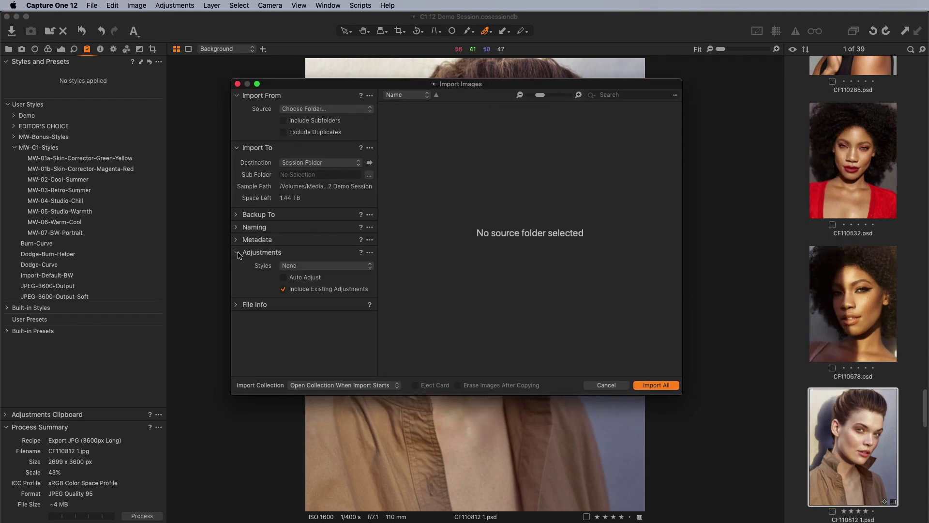
pyautogui.click(299, 265)
pyautogui.moveTo(317, 281)
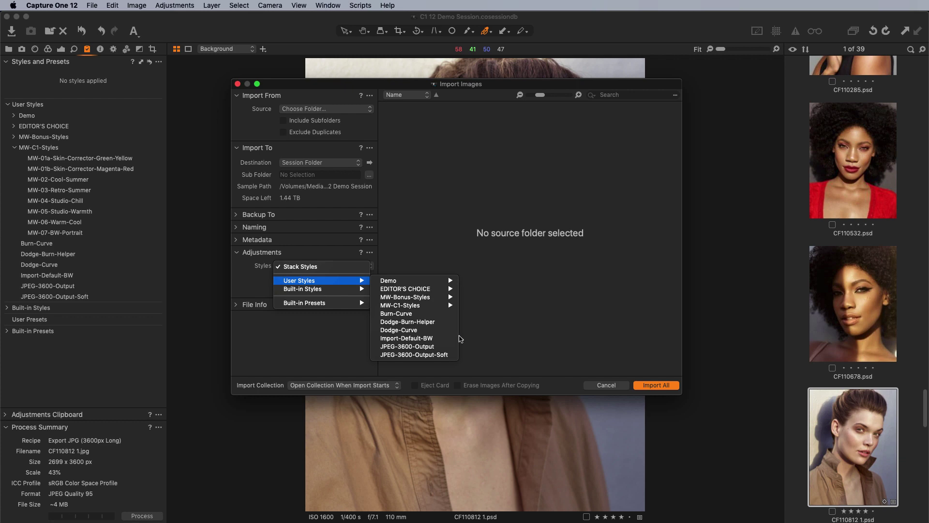
pyautogui.click(519, 327)
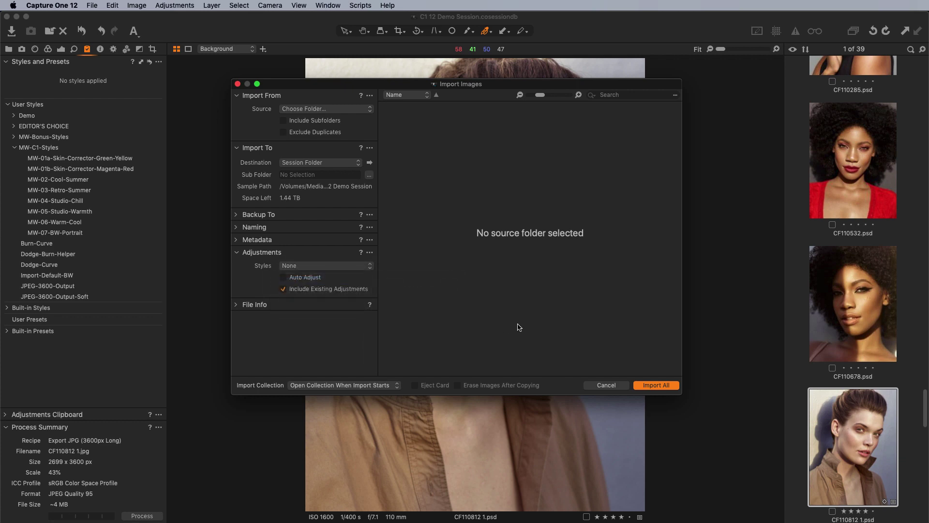
pyautogui.click(600, 386)
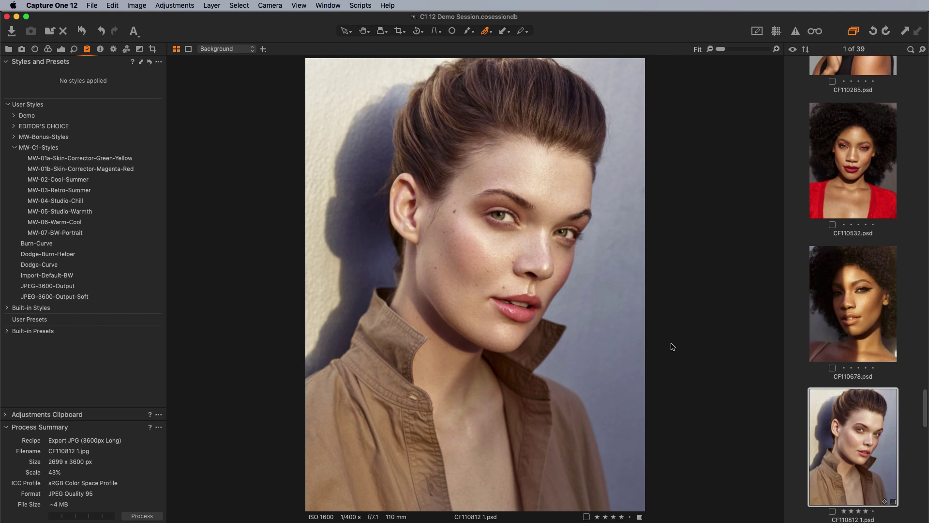